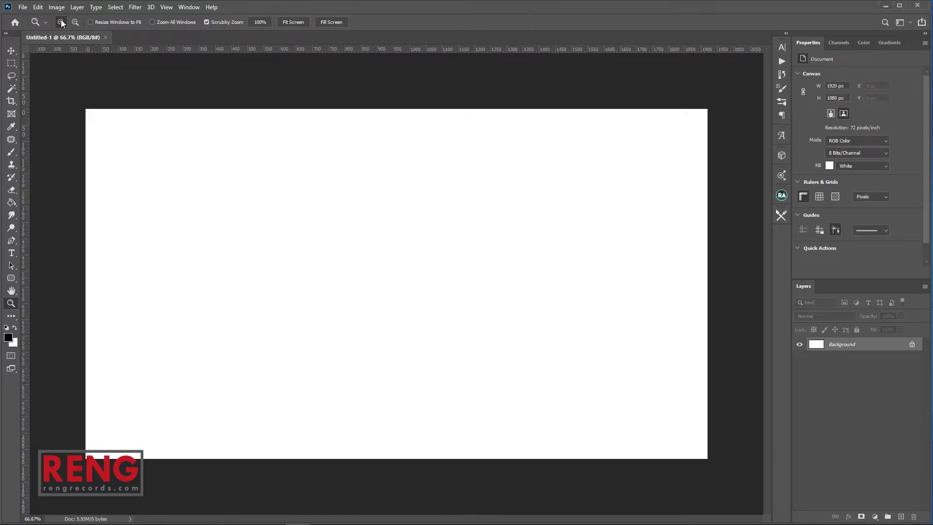
Minimize Photoshop to reach the image files in File Explorer
{"action": "left_click", "coordinate": [884, 6]}
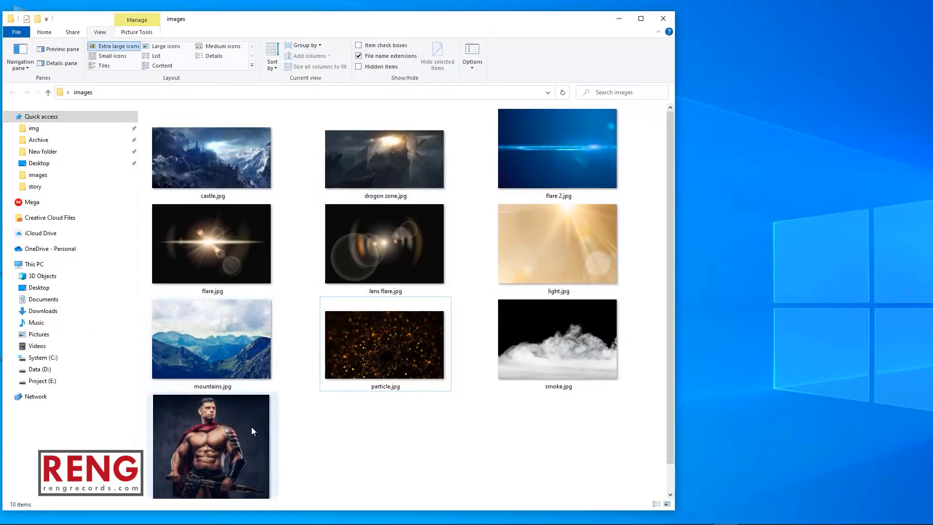
Place mountains.jpg, scale it to about 213% to fill the canvas, and shift it slightly down
{"action": "left_click_drag", "start_coordinate": [243, 349], "coordinate": [471, 289]}
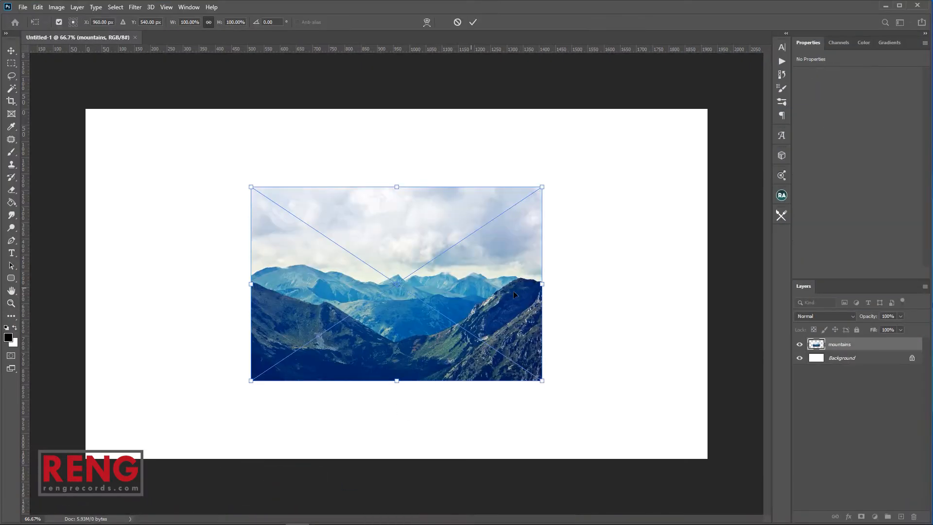
{"action": "left_click_drag", "start_coordinate": [560, 285], "coordinate": [710, 286]}
{"action": "mouse_move", "coordinate": [650, 314]}
{"action": "left_mouse_down"}
{"action": "mouse_move", "coordinate": [641, 325]}
{"action": "mouse_move", "coordinate": [642, 308]}
{"action": "left_mouse_up"}
{"action": "key", "text": "Return"}
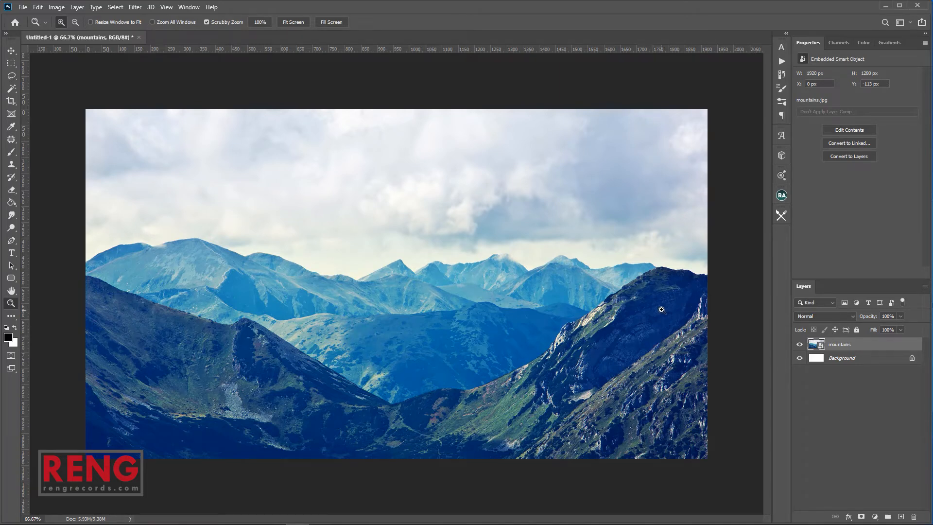
Trace the mountain ridge line with the Pen tool as a closed path
{"action": "key", "text": "p"}
{"action": "scroll", "coordinate": [706, 280], "scroll_direction": "up", "scroll_amount": 4}
{"action": "left_click_drag", "start_coordinate": [697, 280], "coordinate": [634, 264]}
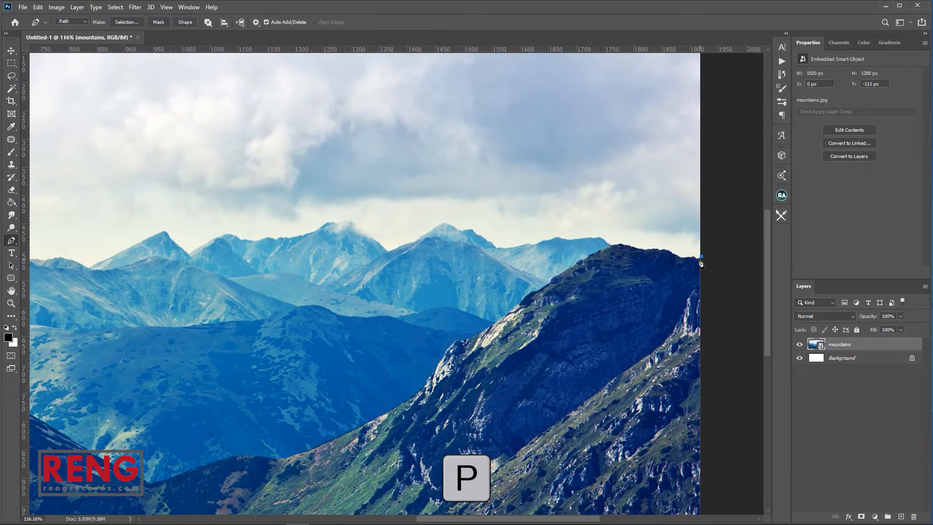
{"action": "left_click", "coordinate": [694, 257]}
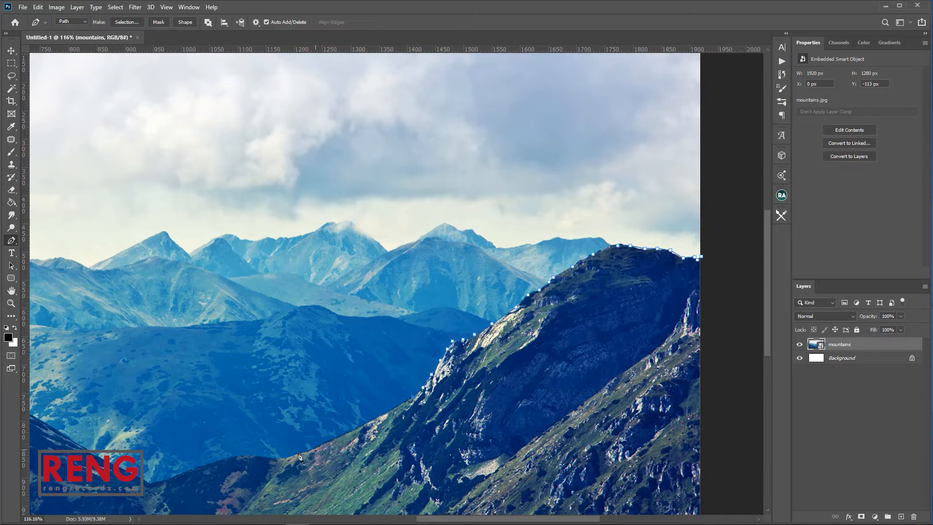
{"action": "left_click_drag", "start_coordinate": [248, 464], "coordinate": [518, 364]}
{"action": "left_click", "coordinate": [524, 358]}
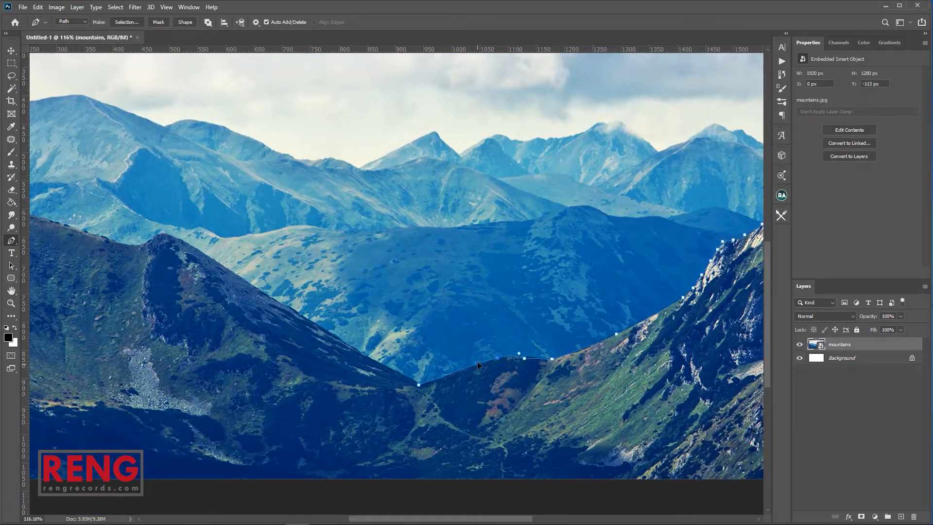
{"action": "left_click", "coordinate": [185, 241]}
{"action": "left_click_drag", "start_coordinate": [325, 326], "coordinate": [497, 345]}
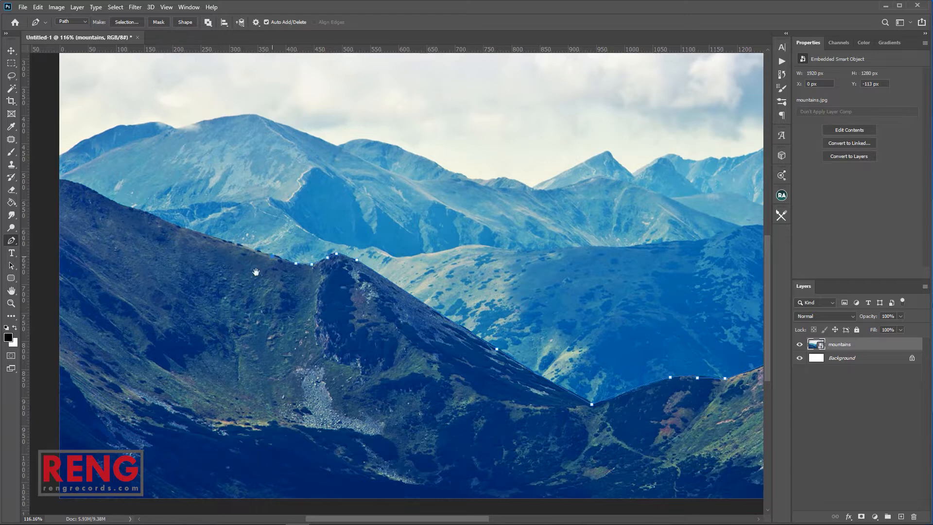
{"action": "left_click_drag", "start_coordinate": [271, 264], "coordinate": [471, 349]}
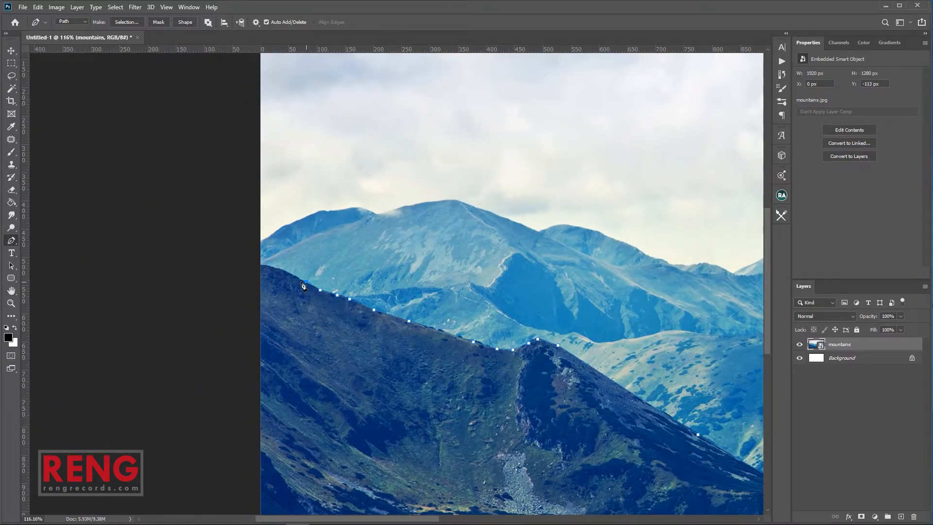
{"action": "scroll", "coordinate": [406, 306], "scroll_direction": "down", "scroll_amount": 5}
{"action": "scroll", "coordinate": [406, 306], "scroll_direction": "up", "scroll_amount": 1}
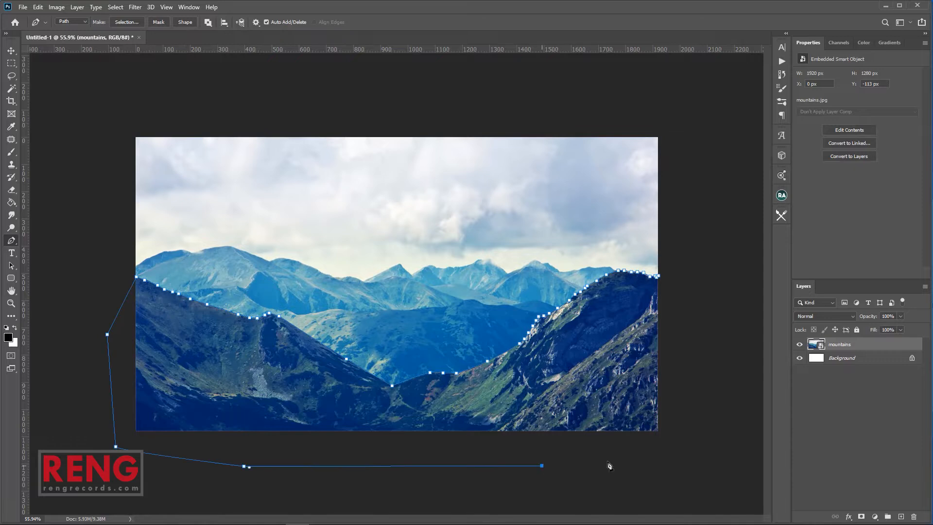
{"action": "left_click", "coordinate": [659, 277]}
Turn the ridge path into an unfeathered selection, mask out the sky, and minimize Photoshop
{"action": "right_click", "coordinate": [560, 347]}
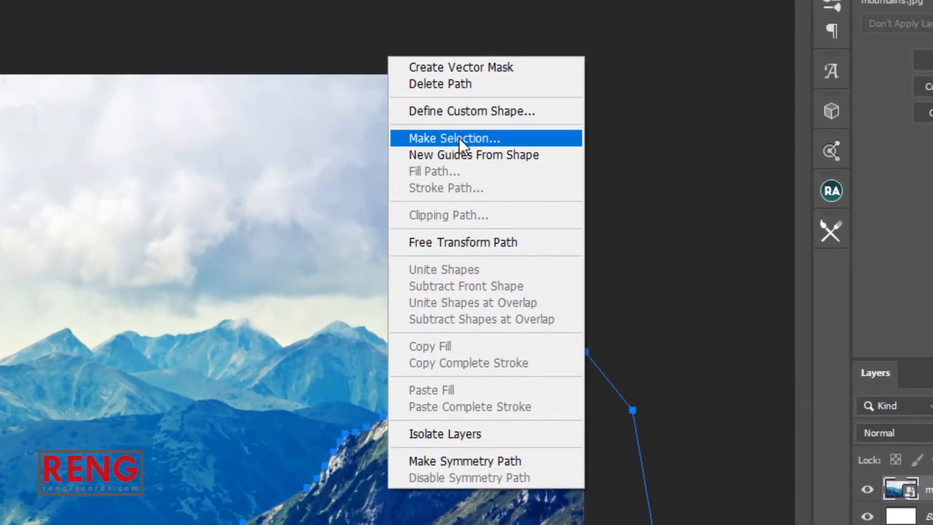
{"action": "left_click", "coordinate": [458, 138]}
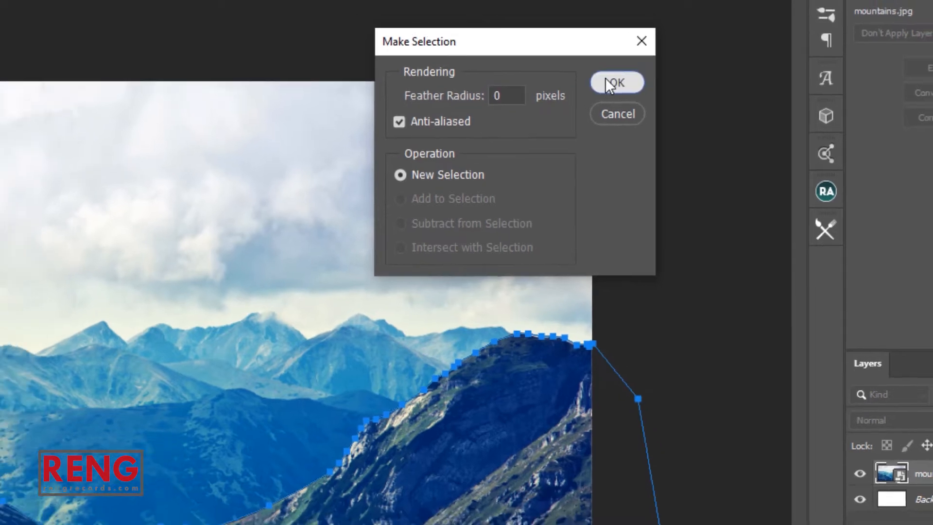
{"action": "left_click", "coordinate": [608, 75]}
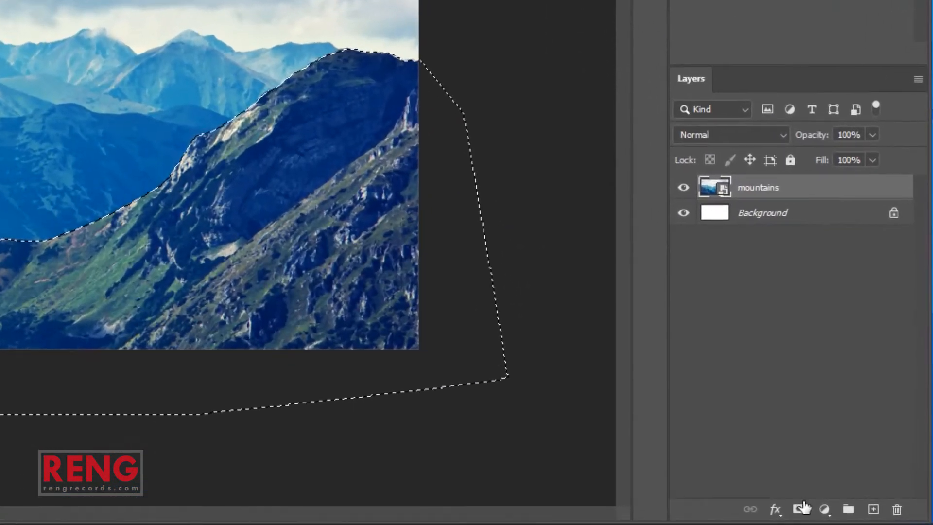
{"action": "left_click", "coordinate": [798, 507]}
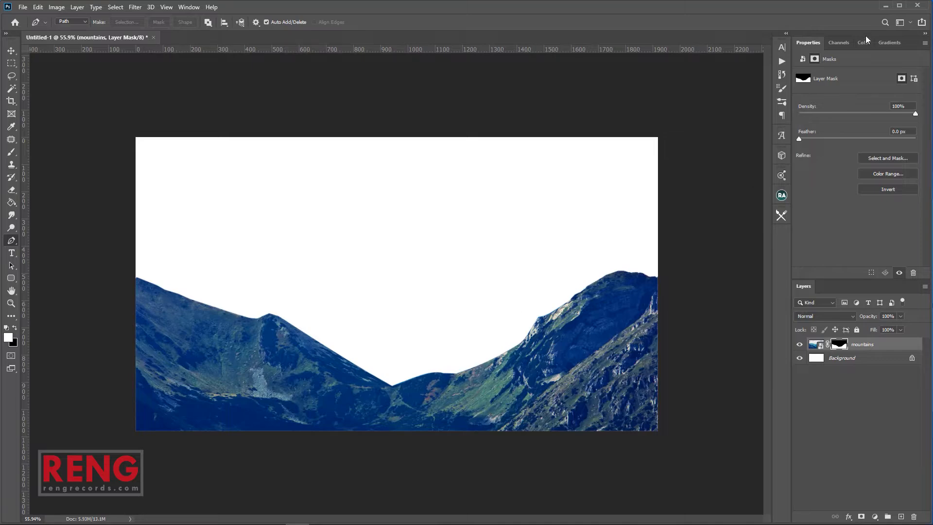
{"action": "left_click", "coordinate": [887, 7]}
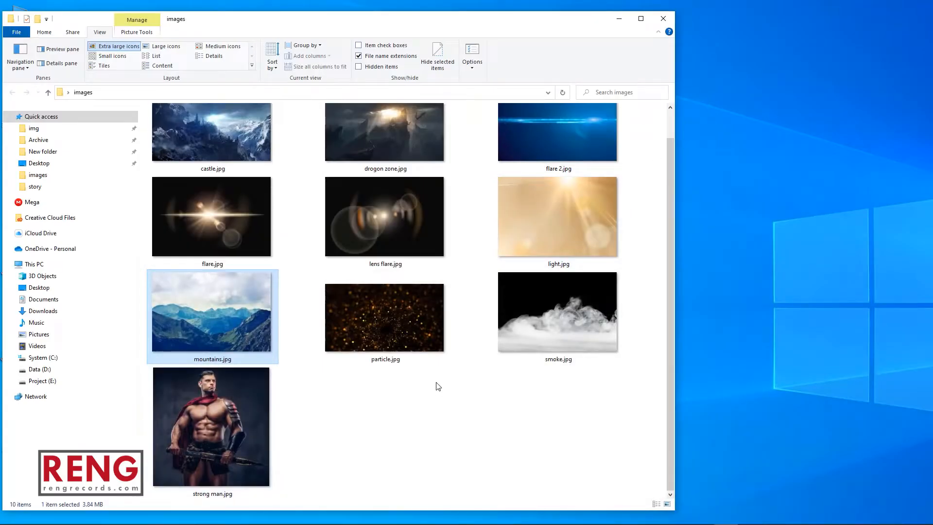
Place castle.jpg scaled to 191.3% so it spans the canvas width
{"action": "left_click", "coordinate": [251, 132]}
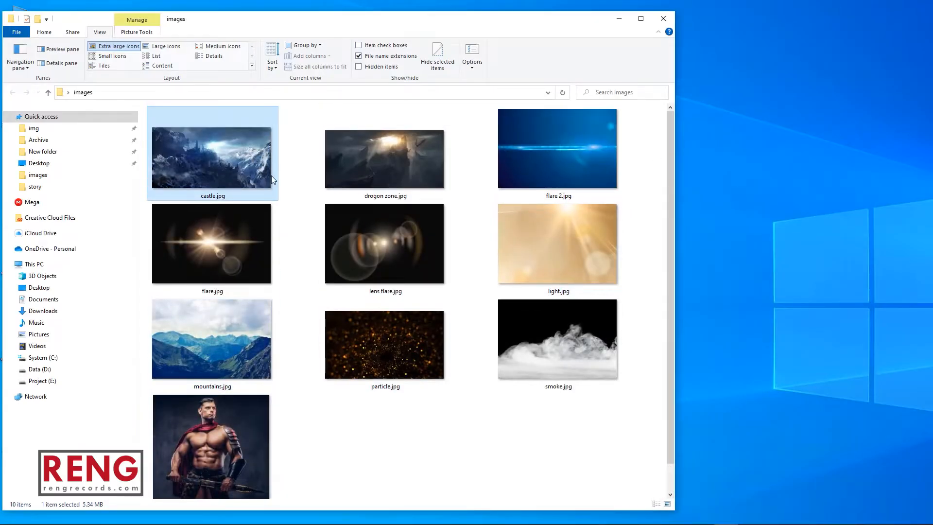
{"action": "left_click_drag", "start_coordinate": [244, 180], "coordinate": [423, 313]}
{"action": "left_click_drag", "start_coordinate": [534, 282], "coordinate": [657, 285]}
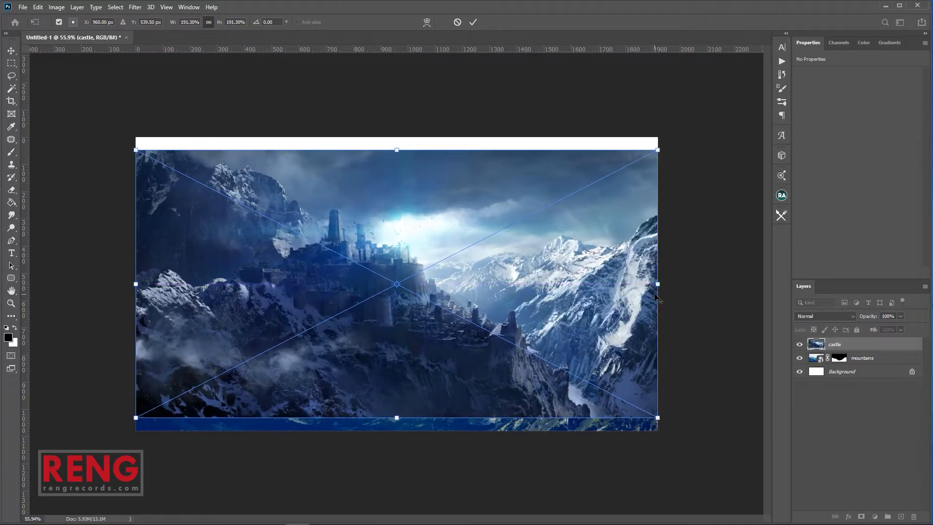
{"action": "key", "text": "Return"}
Move the castle layer beneath the mountains and nudge the castle image upward
{"action": "left_click_drag", "start_coordinate": [855, 356], "coordinate": [844, 363]}
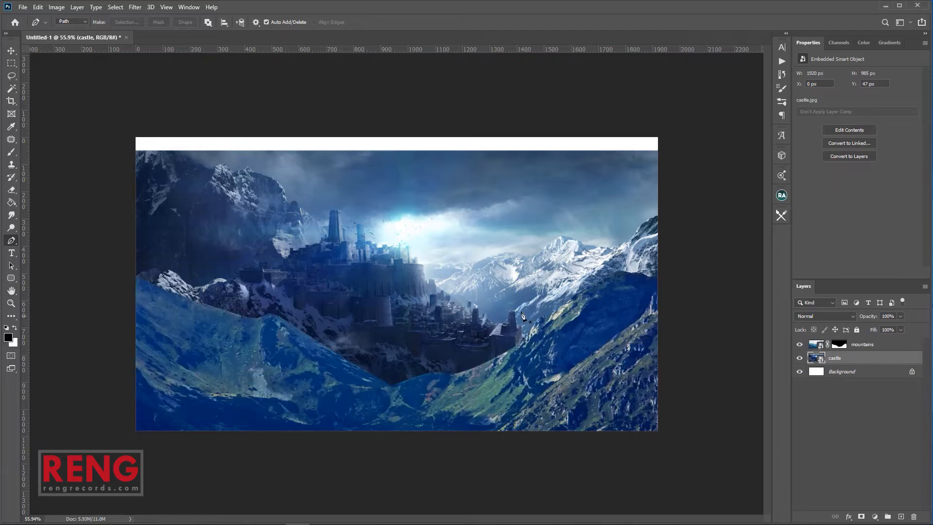
{"action": "key", "text": "v"}
{"action": "left_click_drag", "start_coordinate": [499, 303], "coordinate": [511, 317]}
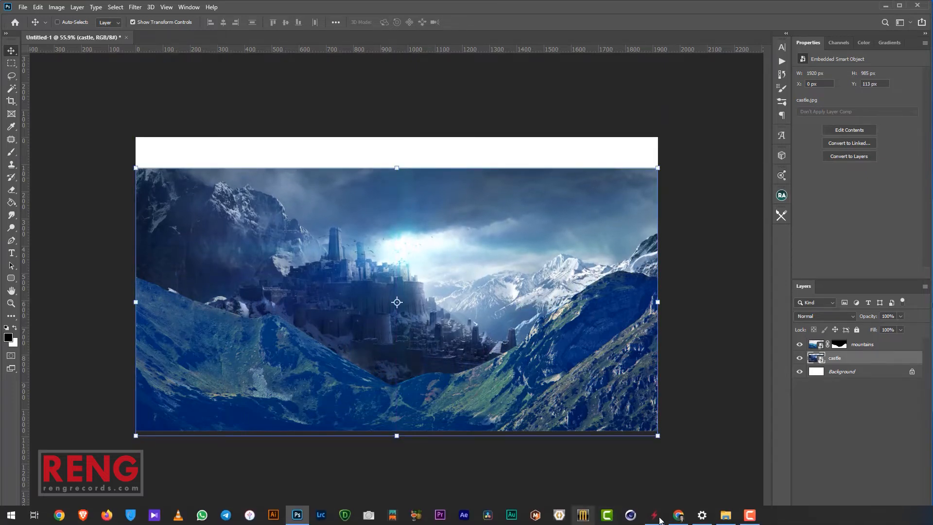
{"action": "left_click", "coordinate": [725, 515]}
Place drogon zone.jpg scaled to 160% and raised to fill the canvas
{"action": "left_click_drag", "start_coordinate": [390, 165], "coordinate": [715, 330]}
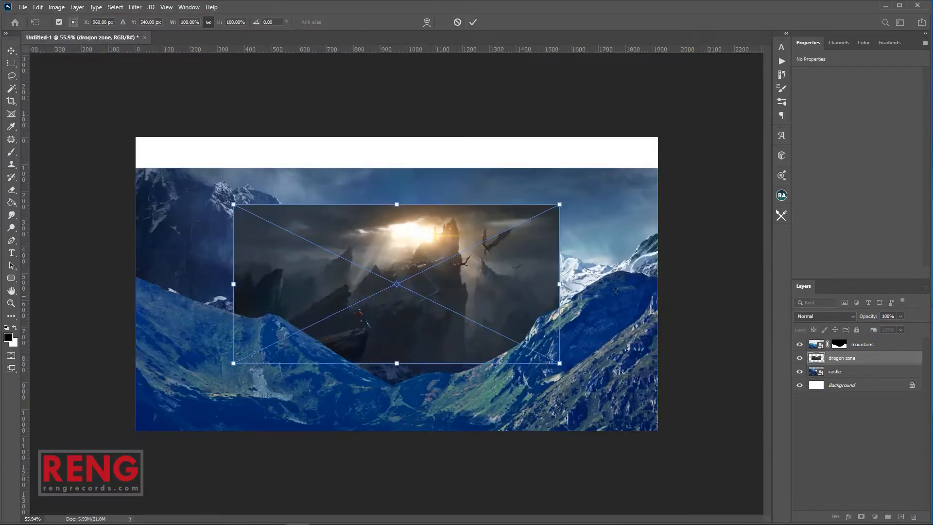
{"action": "left_click_drag", "start_coordinate": [555, 284], "coordinate": [662, 285]}
{"action": "left_click_drag", "start_coordinate": [613, 322], "coordinate": [613, 305]}
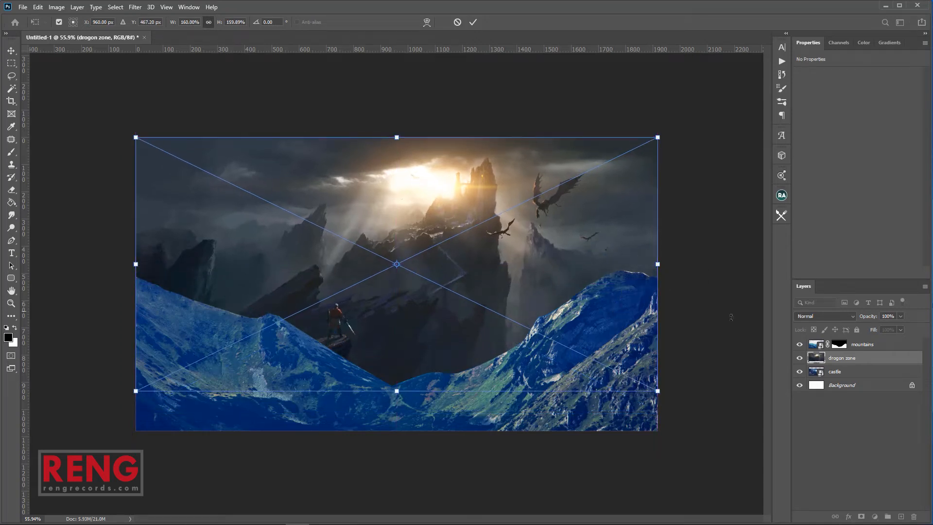
{"action": "key", "text": "Return"}
Move the drogon zone layer beneath the castle and add a blank mask to the castle layer
{"action": "left_click_drag", "start_coordinate": [850, 358], "coordinate": [852, 382]}
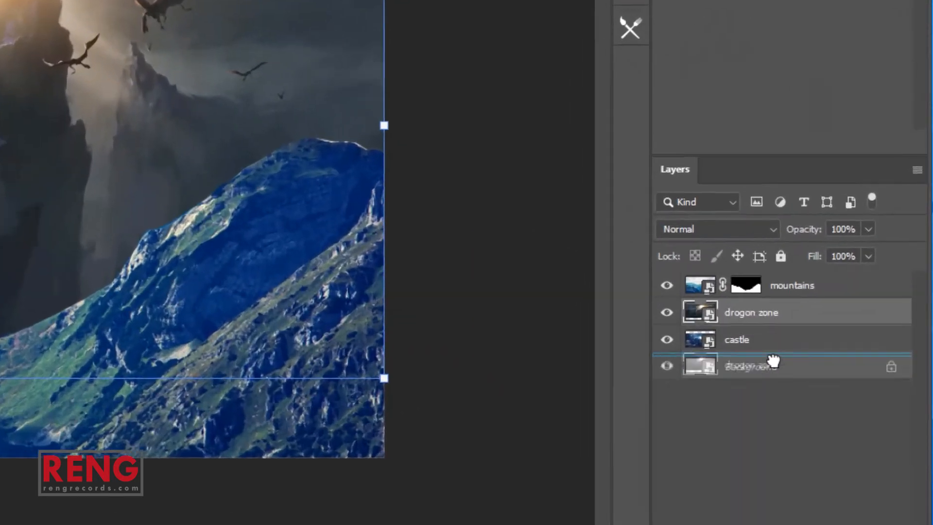
{"action": "left_click_drag", "start_coordinate": [772, 360], "coordinate": [771, 362]}
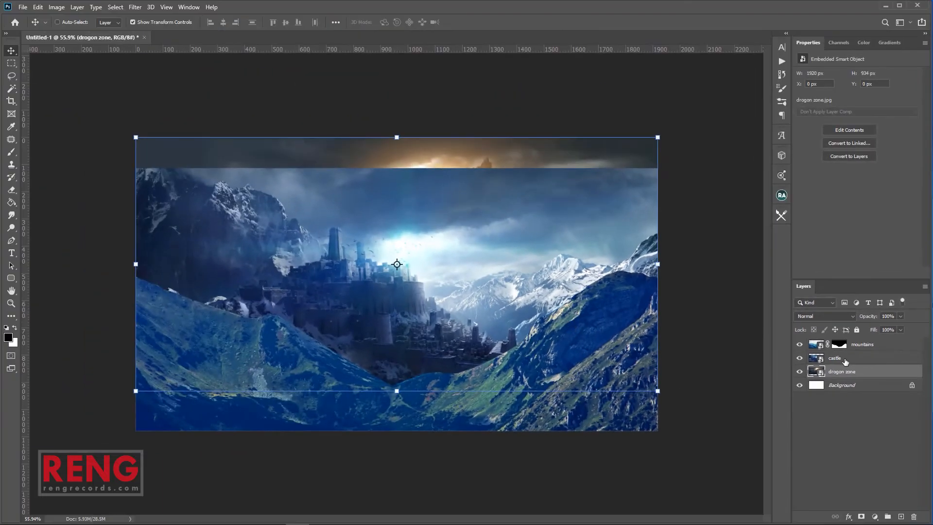
{"action": "left_click", "coordinate": [843, 359]}
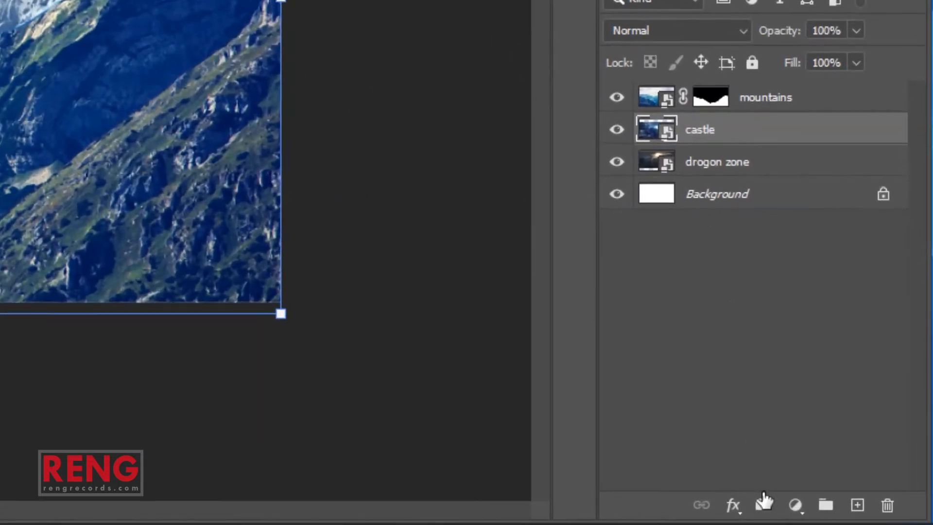
{"action": "left_click", "coordinate": [763, 503]}
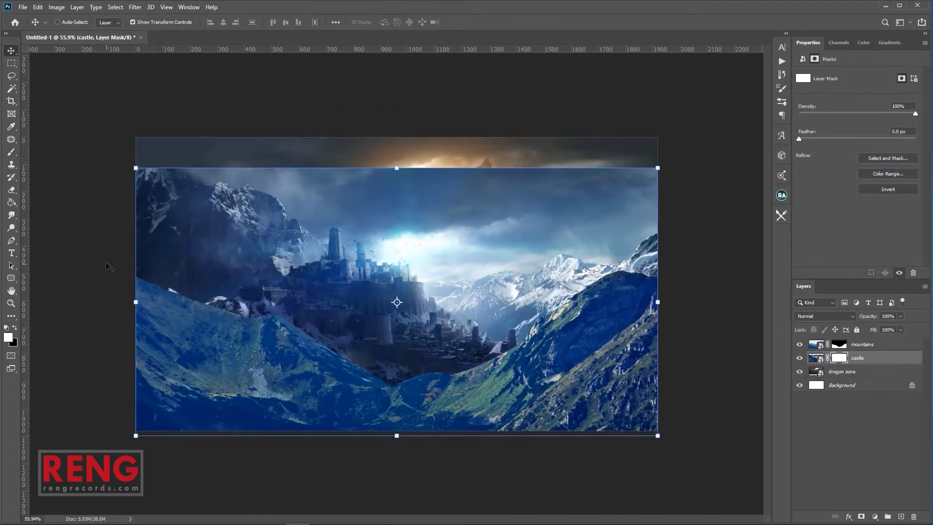
Set up a large soft round brush with black as the foreground colour
{"action": "key", "text": "b"}
{"action": "right_click", "coordinate": [401, 260]}
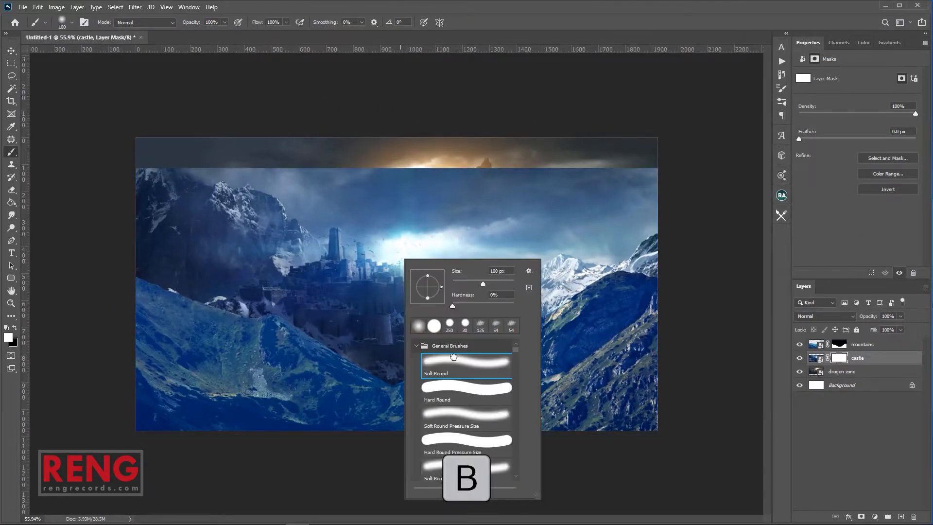
{"action": "left_click", "coordinate": [453, 357]}
{"action": "left_click", "coordinate": [718, 229]}
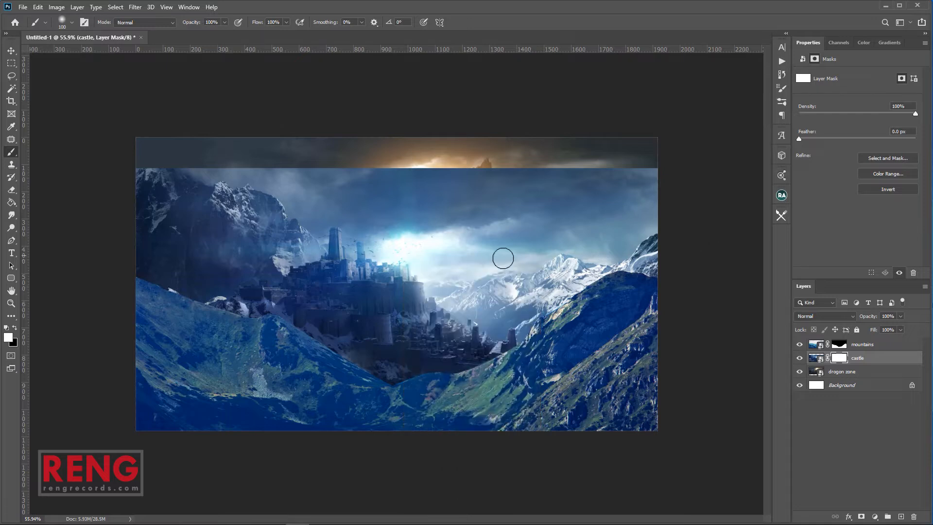
{"action": "left_click", "coordinate": [16, 330]}
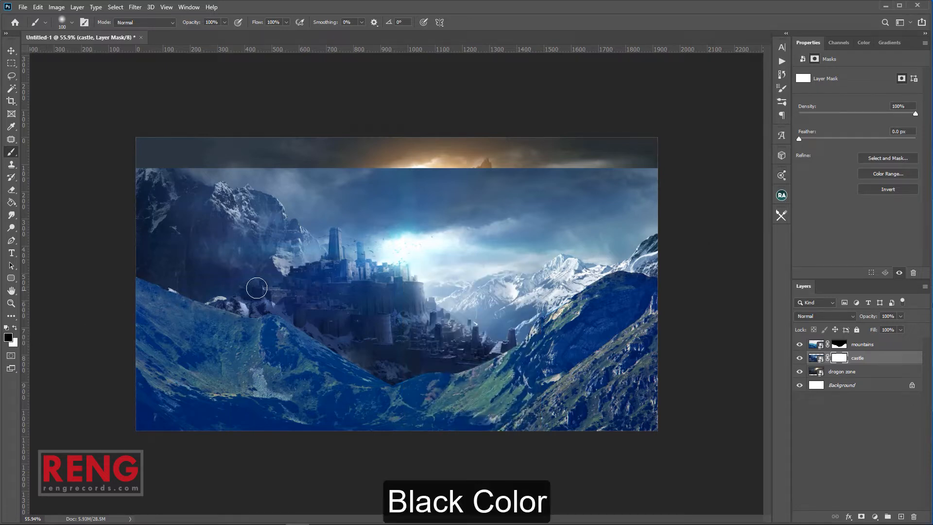
{"action": "key", "text": "bracketright"}
{"action": "key", "text": "bracketright"}
{"action": "key", "text": "bracketright"}
{"action": "key", "text": "bracketright"}
{"action": "key", "text": "bracketright"}
Paint the castle mask to reveal the dragon rock and dragons, then switch to the images folder
{"action": "mouse_move", "coordinate": [687, 183]}
{"action": "left_mouse_down"}
{"action": "mouse_move", "coordinate": [612, 181]}
{"action": "mouse_move", "coordinate": [456, 221]}
{"action": "mouse_move", "coordinate": [479, 222]}
{"action": "mouse_move", "coordinate": [420, 214]}
{"action": "mouse_move", "coordinate": [455, 206]}
{"action": "mouse_move", "coordinate": [329, 192]}
{"action": "mouse_move", "coordinate": [446, 189]}
{"action": "mouse_move", "coordinate": [284, 170]}
{"action": "mouse_move", "coordinate": [263, 148]}
{"action": "mouse_move", "coordinate": [211, 143]}
{"action": "mouse_move", "coordinate": [192, 132]}
{"action": "left_mouse_up"}
{"action": "mouse_move", "coordinate": [422, 153]}
{"action": "left_mouse_down"}
{"action": "mouse_move", "coordinate": [621, 198]}
{"action": "mouse_move", "coordinate": [579, 191]}
{"action": "mouse_move", "coordinate": [489, 228]}
{"action": "mouse_move", "coordinate": [648, 188]}
{"action": "left_mouse_up"}
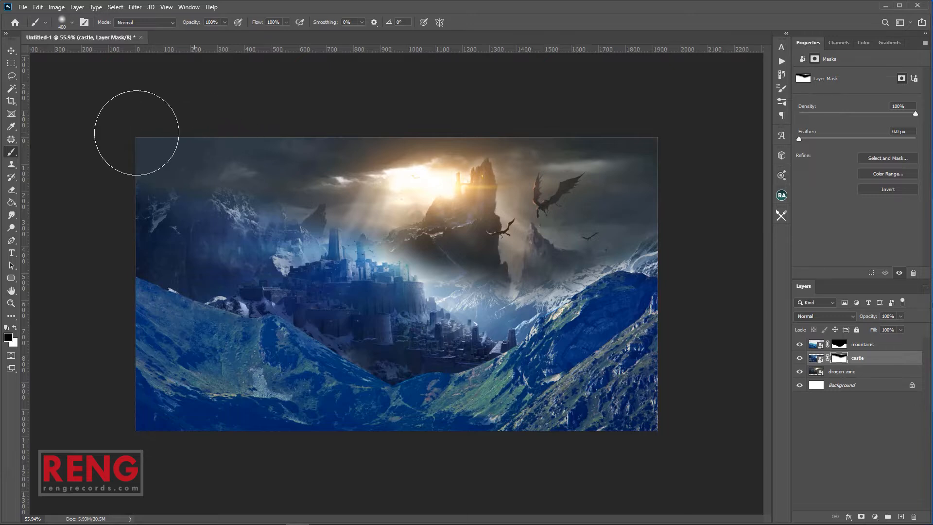
{"action": "mouse_move", "coordinate": [529, 226]}
{"action": "left_mouse_down"}
{"action": "mouse_move", "coordinate": [525, 265]}
{"action": "mouse_move", "coordinate": [493, 273]}
{"action": "mouse_move", "coordinate": [481, 260]}
{"action": "mouse_move", "coordinate": [499, 266]}
{"action": "left_mouse_up"}
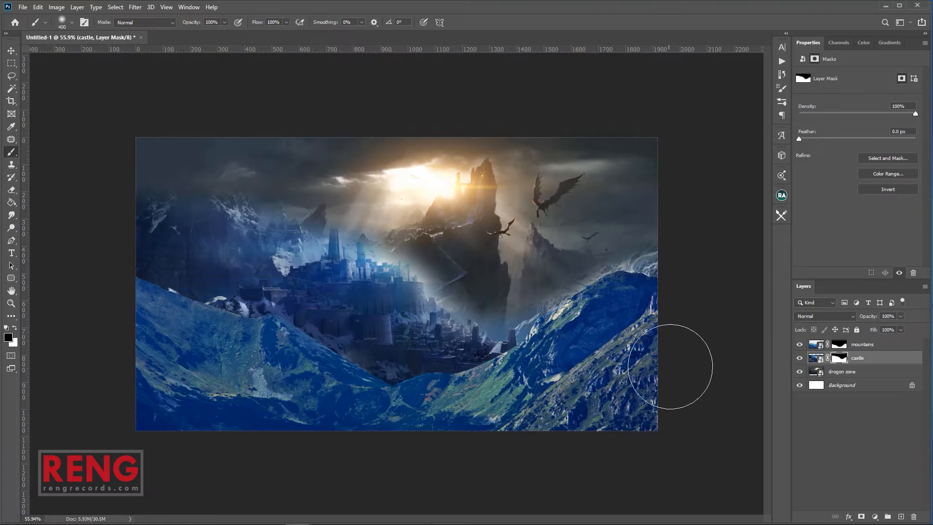
{"action": "key", "text": "alt+Tab"}
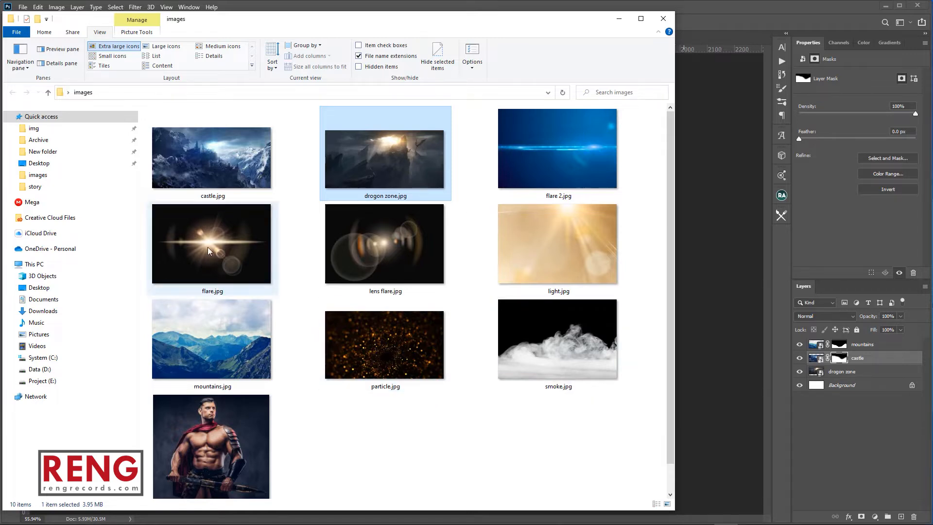
Place strong man.jpg and stack its layer above the mountains layer
{"action": "left_click_drag", "start_coordinate": [202, 431], "coordinate": [694, 311]}
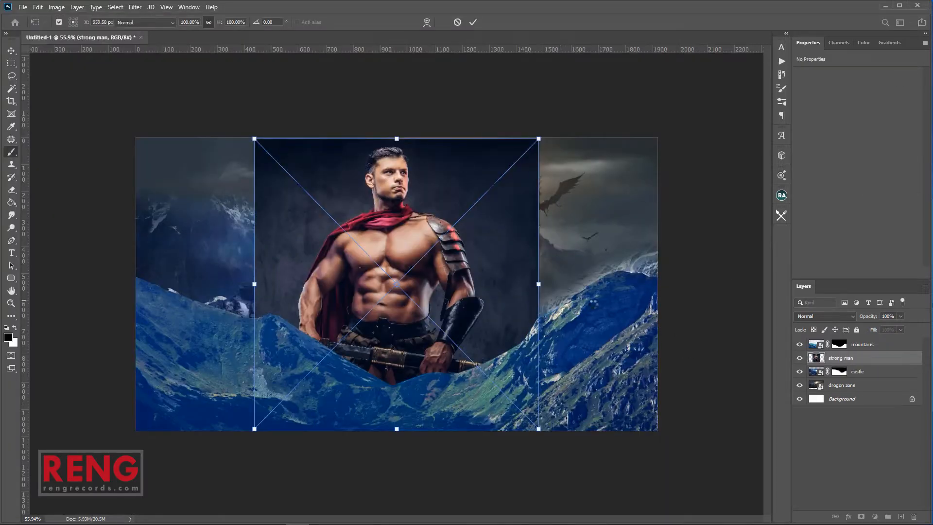
{"action": "key", "text": "Return"}
{"action": "left_click_drag", "start_coordinate": [841, 358], "coordinate": [846, 339]}
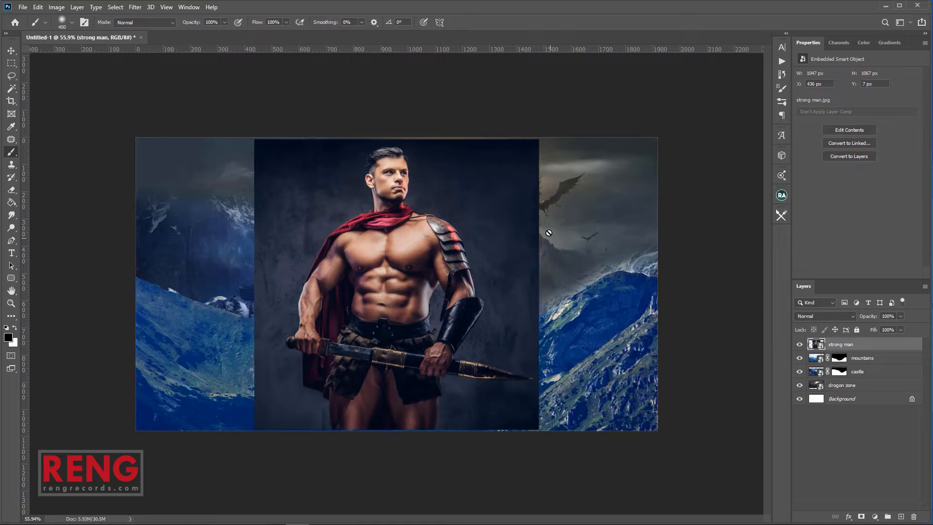
{"action": "key", "text": "v"}
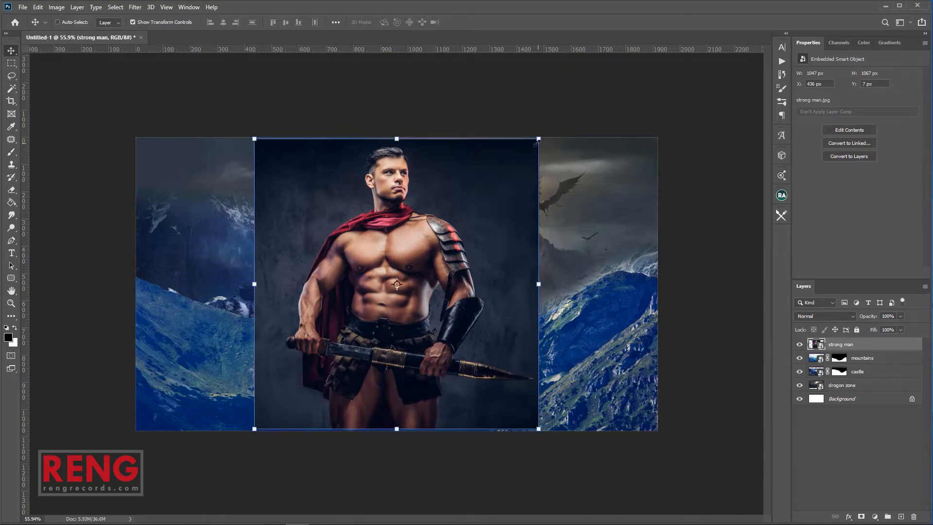
{"action": "left_click", "coordinate": [135, 8]}
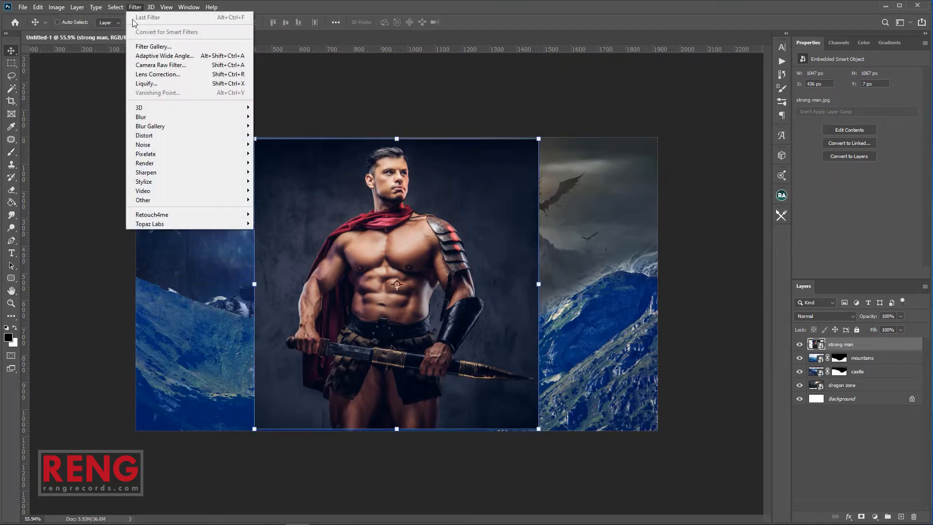
Auto-select the warrior with Select > Subject and display it as a Quick Mask
{"action": "mouse_move", "coordinate": [115, 7]}
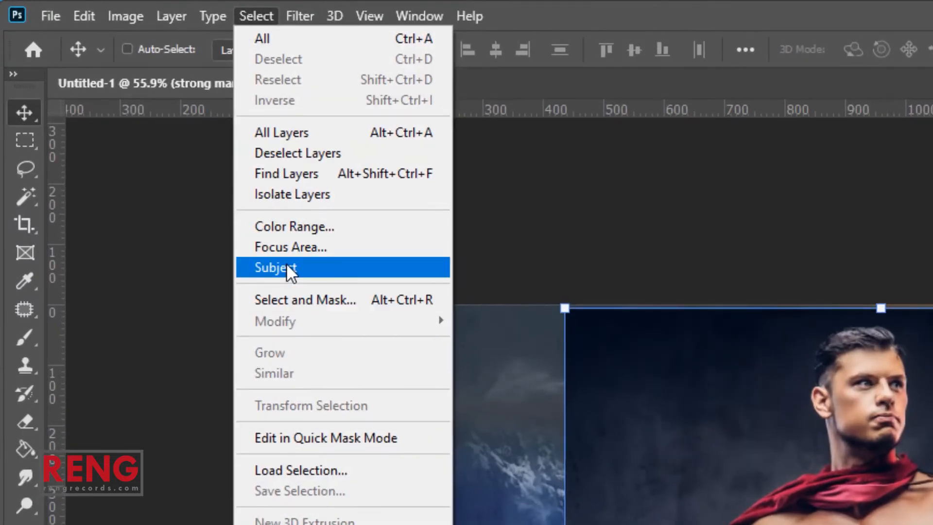
{"action": "left_click", "coordinate": [316, 265]}
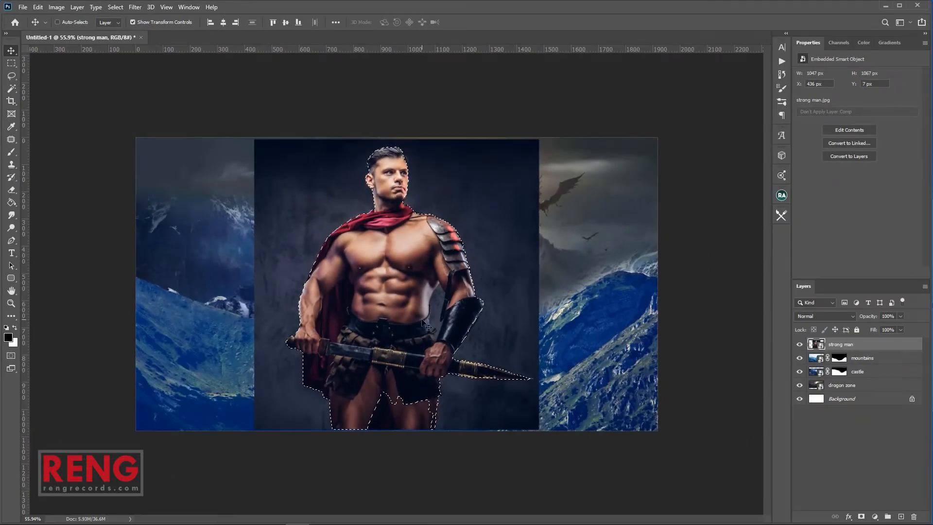
{"action": "key", "text": "q"}
{"action": "scroll", "coordinate": [439, 426], "scroll_direction": "up", "scroll_amount": 3}
{"action": "scroll", "coordinate": [439, 424], "scroll_direction": "up", "scroll_amount": 7}
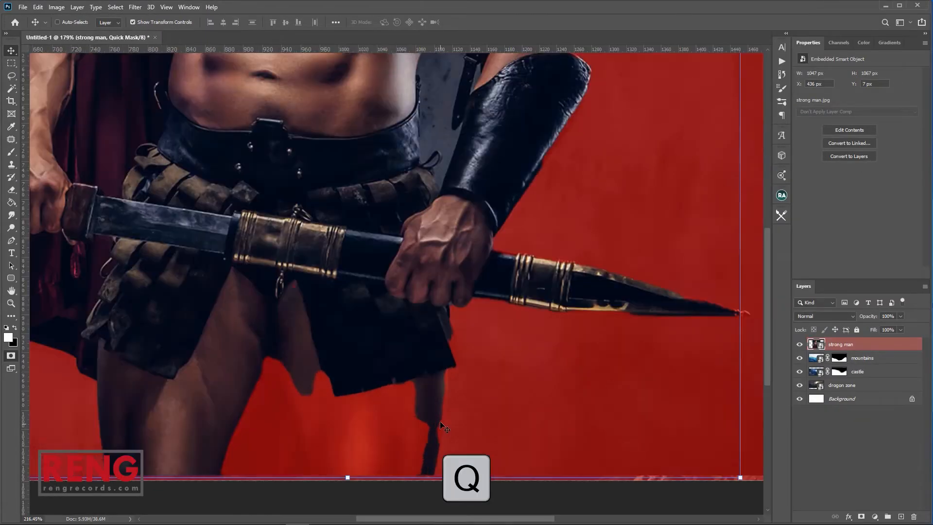
Zoom to the legs and set up a Hard Round brush for painting the quick mask
{"action": "left_click_drag", "start_coordinate": [427, 381], "coordinate": [651, 235]}
{"action": "key", "text": "b"}
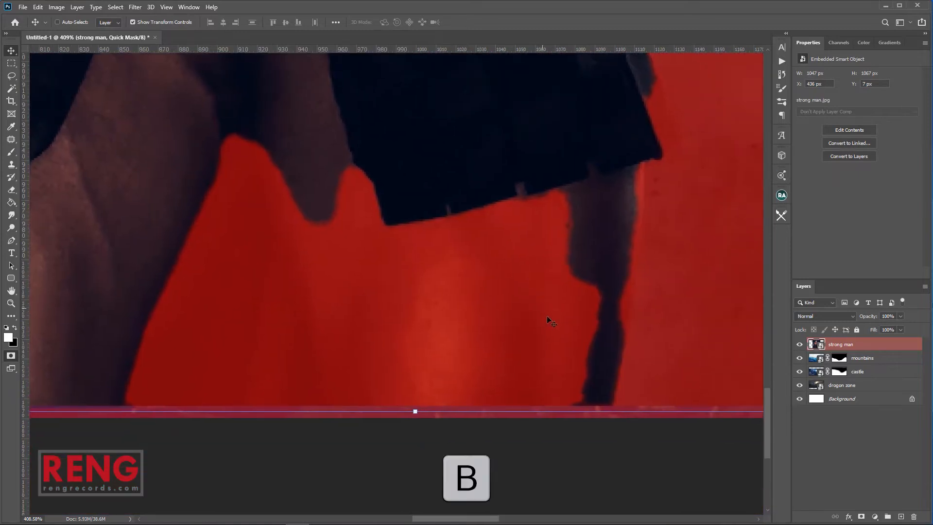
{"action": "right_click", "coordinate": [509, 273]}
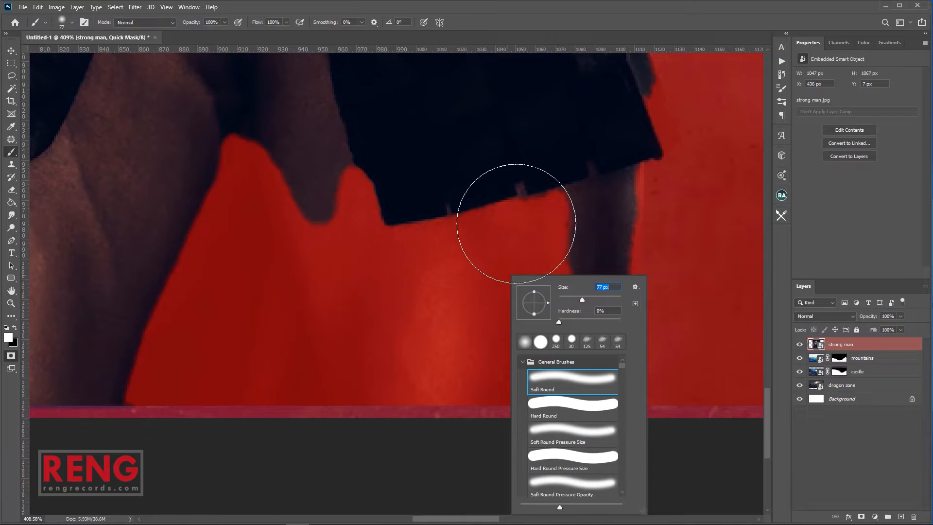
{"action": "mouse_move", "coordinate": [508, 224]}
{"action": "left_mouse_down"}
{"action": "mouse_move", "coordinate": [537, 291]}
{"action": "mouse_move", "coordinate": [544, 244]}
{"action": "mouse_move", "coordinate": [539, 212]}
{"action": "mouse_move", "coordinate": [547, 312]}
{"action": "mouse_move", "coordinate": [539, 367]}
{"action": "mouse_move", "coordinate": [480, 220]}
{"action": "mouse_move", "coordinate": [455, 281]}
{"action": "mouse_move", "coordinate": [306, 118]}
{"action": "mouse_move", "coordinate": [339, 173]}
{"action": "mouse_move", "coordinate": [412, 371]}
{"action": "mouse_move", "coordinate": [464, 422]}
{"action": "left_mouse_up"}
{"action": "right_click", "coordinate": [558, 284]}
{"action": "double_click", "coordinate": [599, 386]}
Repaint the quick mask edges along both legs and the wedge between them with a smaller brush
{"action": "left_click_drag", "start_coordinate": [162, 104], "coordinate": [159, 149]}
{"action": "left_click_drag", "start_coordinate": [276, 197], "coordinate": [454, 216]}
{"action": "key", "text": "bracketleft"}
{"action": "key", "text": "bracketleft"}
{"action": "key", "text": "bracketleft"}
{"action": "key", "text": "bracketleft"}
{"action": "left_click_drag", "start_coordinate": [368, 139], "coordinate": [308, 292]}
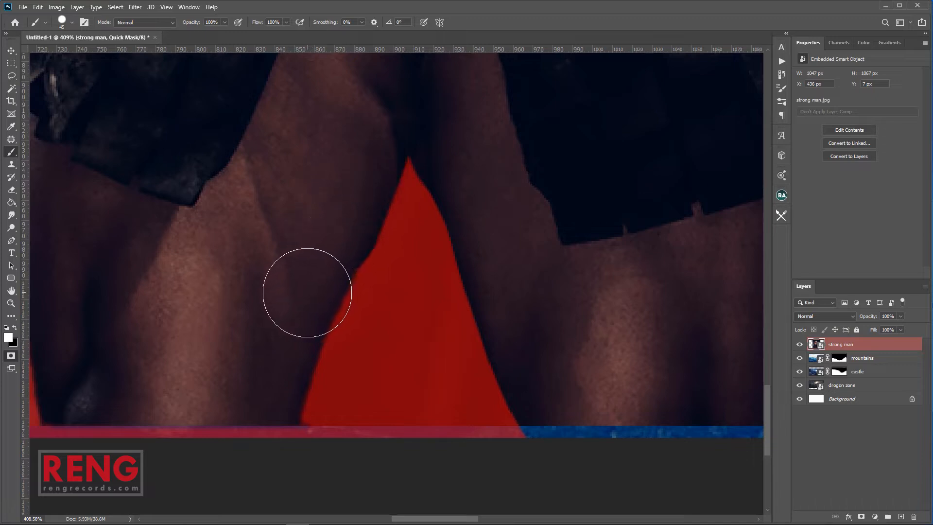
{"action": "key", "text": "ctrl+z"}
{"action": "mouse_move", "coordinate": [368, 142]}
{"action": "left_mouse_down"}
{"action": "mouse_move", "coordinate": [277, 348]}
{"action": "mouse_move", "coordinate": [261, 401]}
{"action": "mouse_move", "coordinate": [268, 398]}
{"action": "left_mouse_up"}
{"action": "left_click_drag", "start_coordinate": [524, 317], "coordinate": [304, 365]}
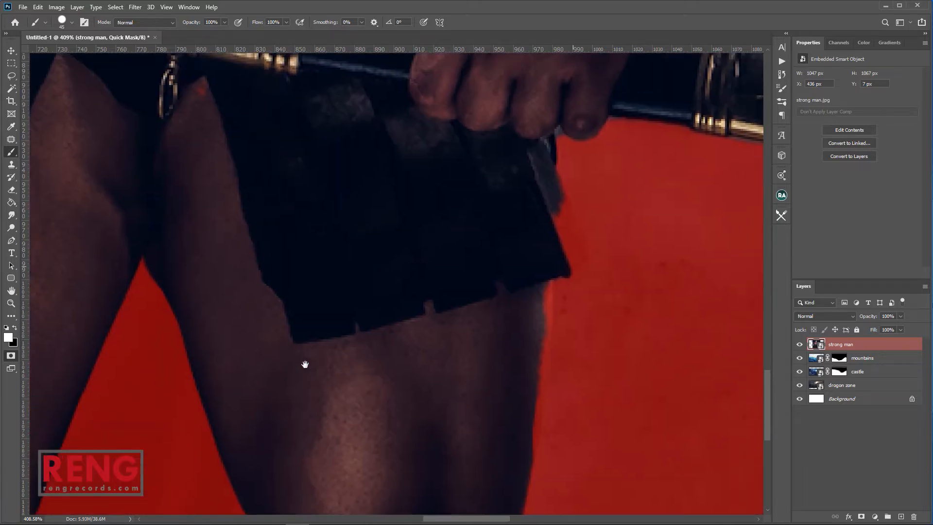
{"action": "left_click_drag", "start_coordinate": [438, 327], "coordinate": [395, 361]}
{"action": "key", "text": "bracketleft"}
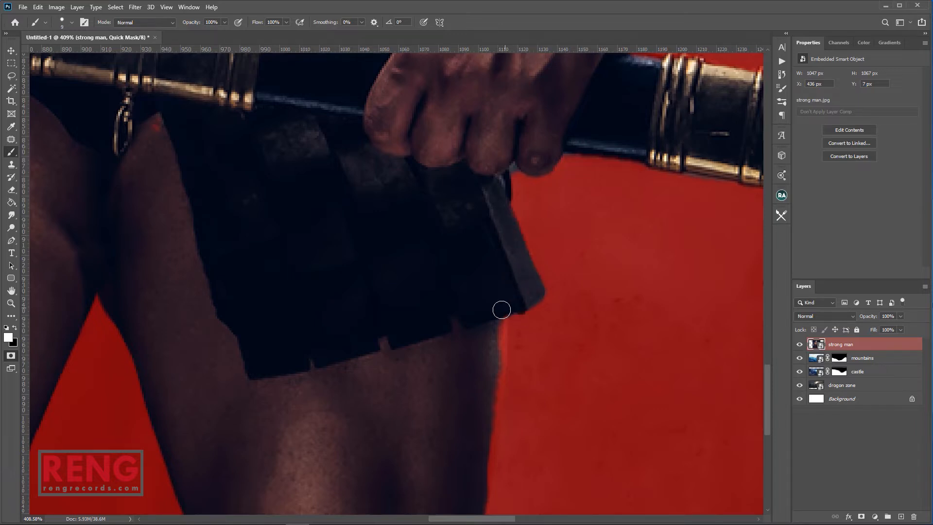
Check the mask up the figure to the head, then exit Quick Mask back to a selection
{"action": "left_click_drag", "start_coordinate": [487, 365], "coordinate": [488, 298]}
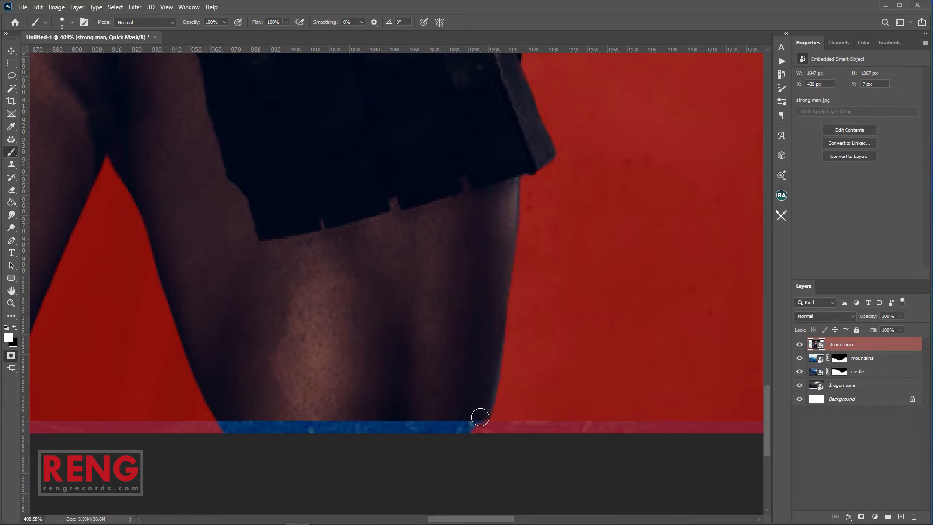
{"action": "left_click_drag", "start_coordinate": [354, 389], "coordinate": [554, 383]}
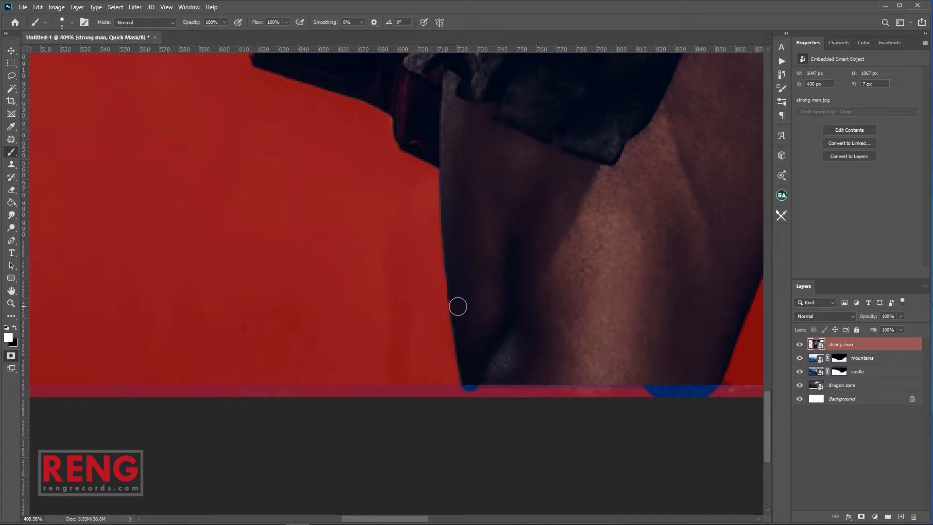
{"action": "left_click_drag", "start_coordinate": [516, 215], "coordinate": [439, 429]}
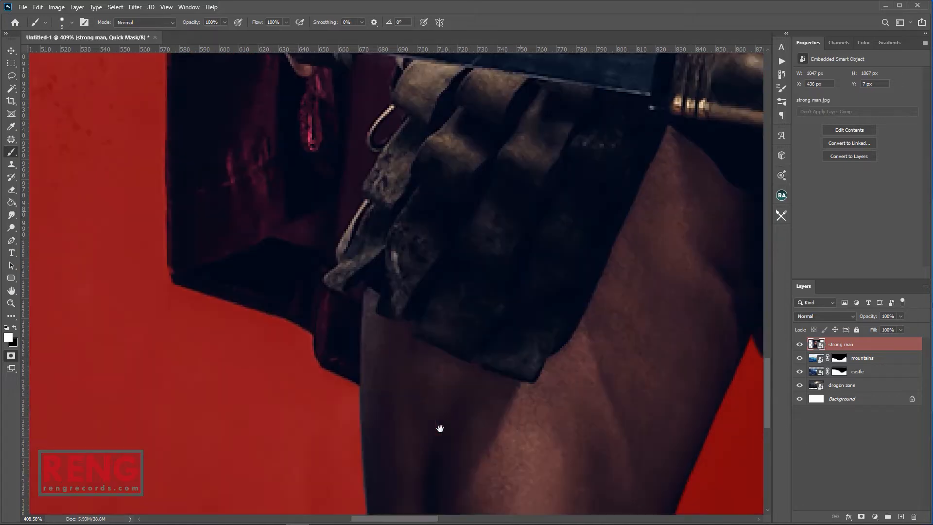
{"action": "scroll", "coordinate": [429, 286], "scroll_direction": "down", "scroll_amount": 5}
{"action": "left_click_drag", "start_coordinate": [514, 187], "coordinate": [394, 414]}
{"action": "left_click_drag", "start_coordinate": [628, 129], "coordinate": [514, 387]}
{"action": "left_click_drag", "start_coordinate": [437, 132], "coordinate": [458, 295]}
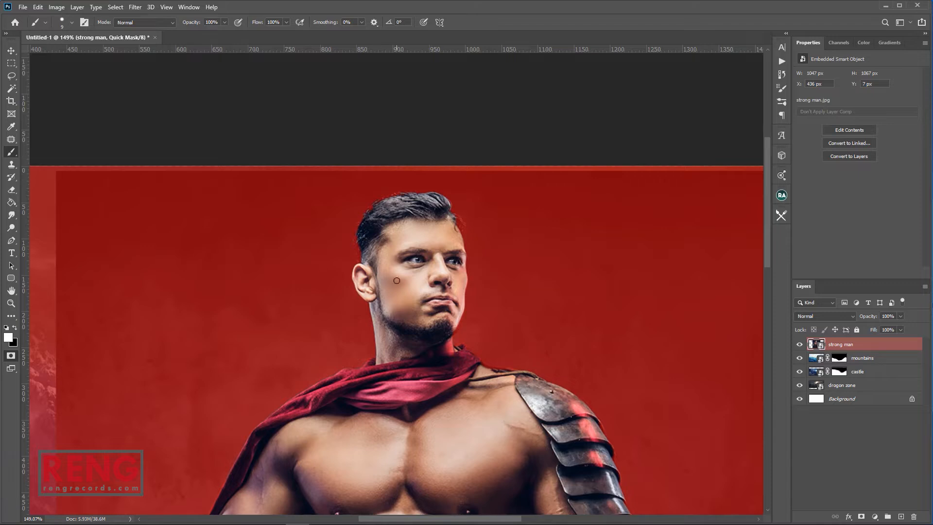
{"action": "scroll", "coordinate": [420, 392], "scroll_direction": "down", "scroll_amount": 5}
{"action": "key", "text": "q"}
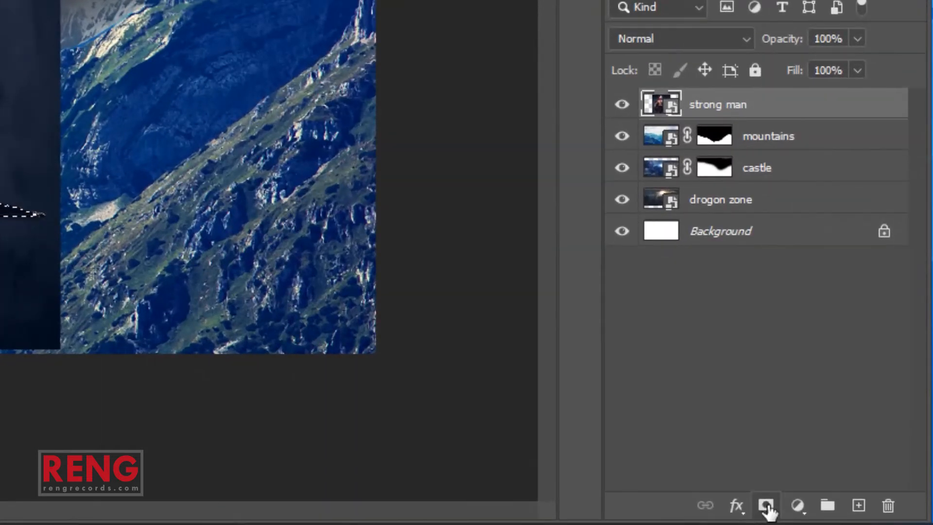
Mask the strong man's backdrop and scale him to 73.24%, centred before the castle
{"action": "left_click", "coordinate": [776, 505]}
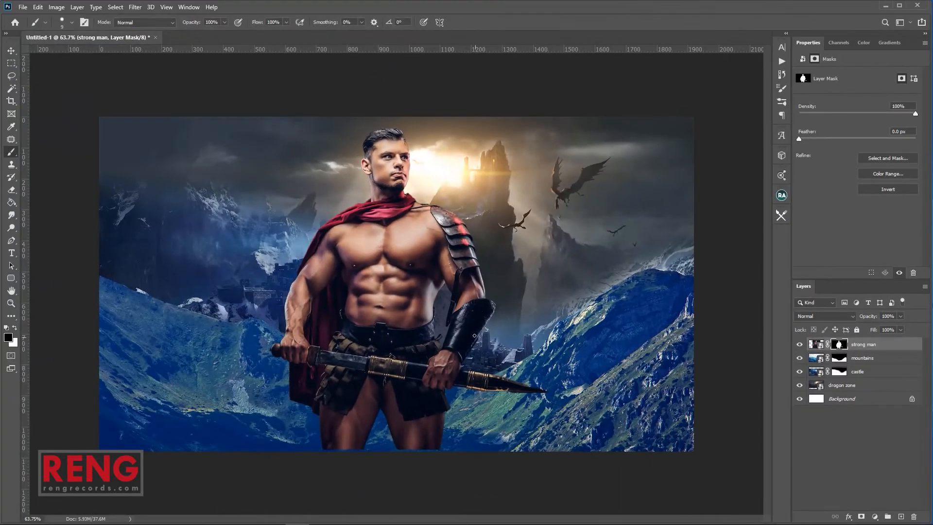
{"action": "key", "text": "v"}
{"action": "left_click_drag", "start_coordinate": [558, 118], "coordinate": [488, 265]}
{"action": "left_click_drag", "start_coordinate": [400, 347], "coordinate": [464, 347]}
{"action": "left_click_drag", "start_coordinate": [504, 243], "coordinate": [537, 209]}
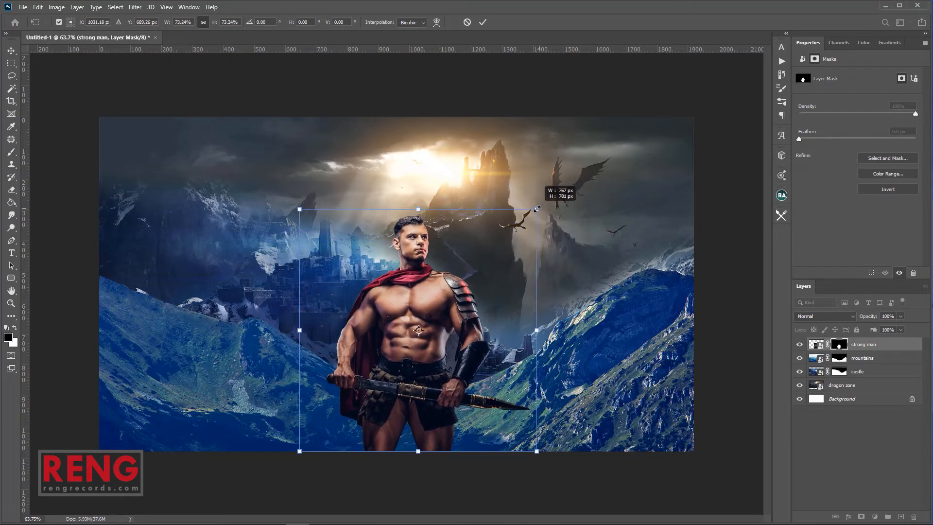
{"action": "left_click_drag", "start_coordinate": [503, 286], "coordinate": [491, 278]}
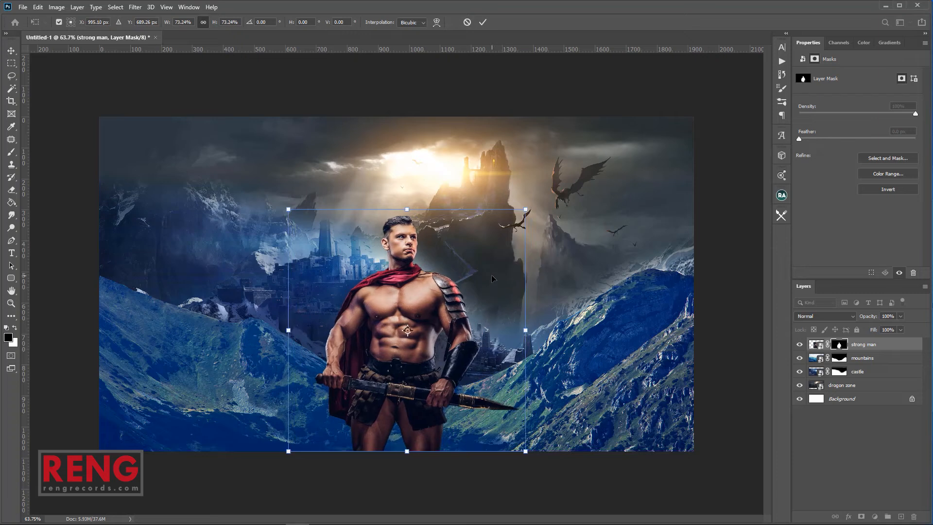
{"action": "key", "text": "Return"}
{"action": "key", "text": "z"}
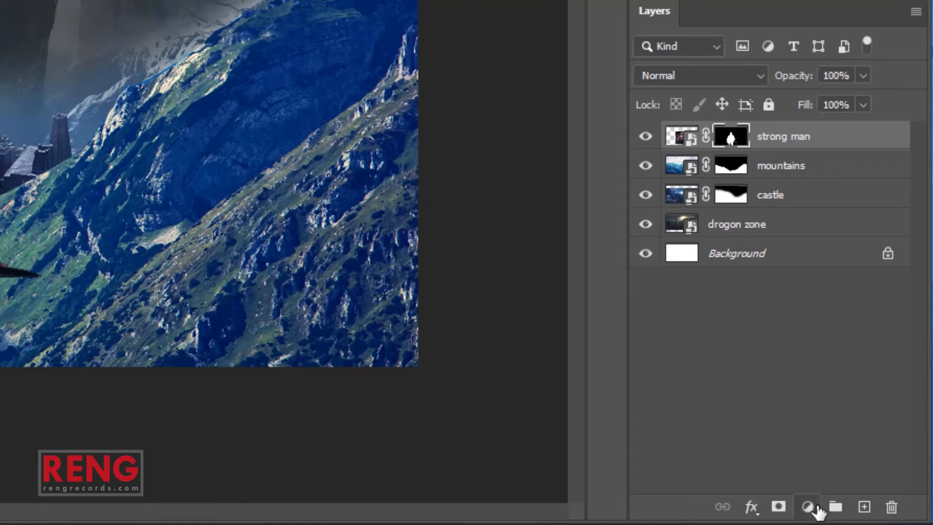
Add a Color Lookup layer with the 'AB - Only warm (toned)' LUT, then load the mountains mask as a selection
{"action": "left_click", "coordinate": [874, 516]}
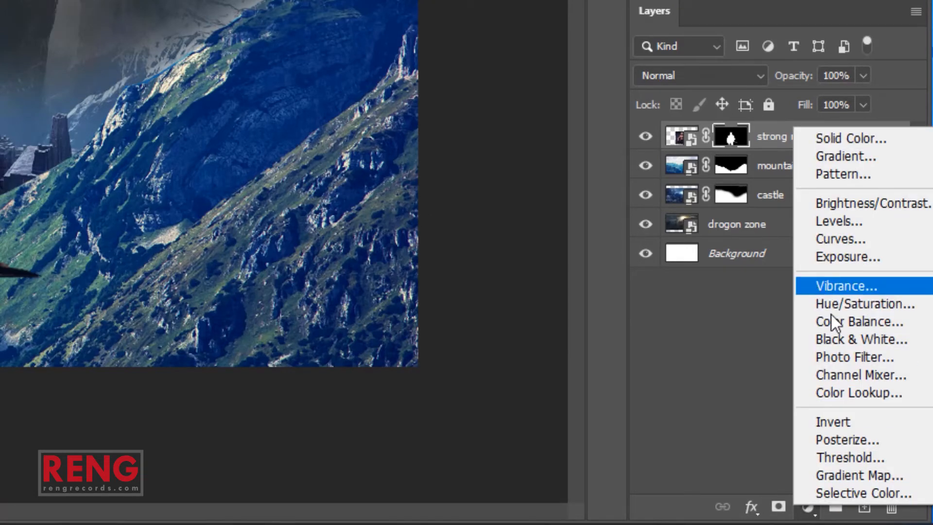
{"action": "left_click", "coordinate": [843, 392]}
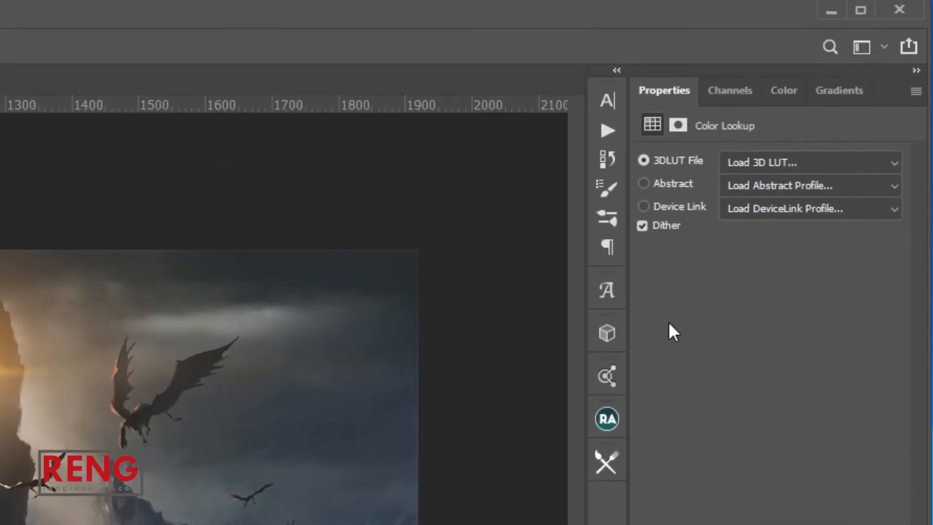
{"action": "left_click", "coordinate": [754, 161]}
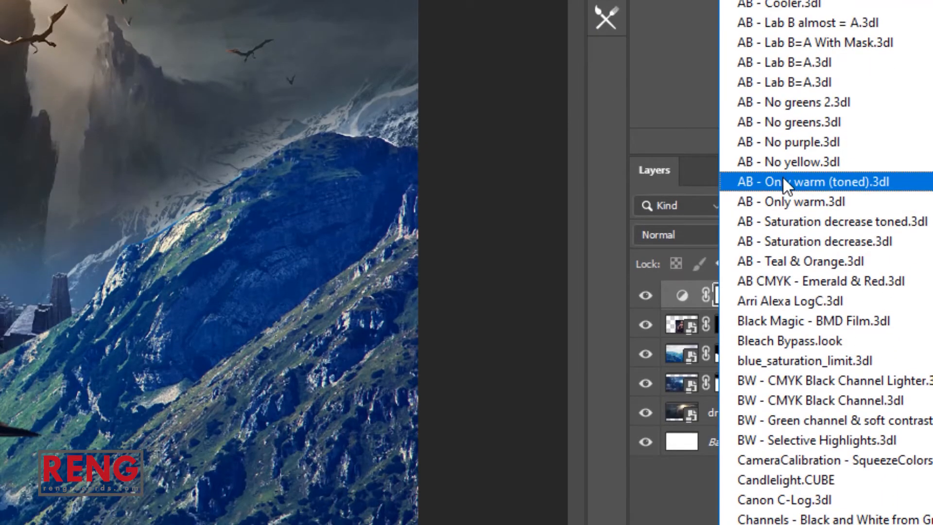
{"action": "left_click", "coordinate": [782, 182]}
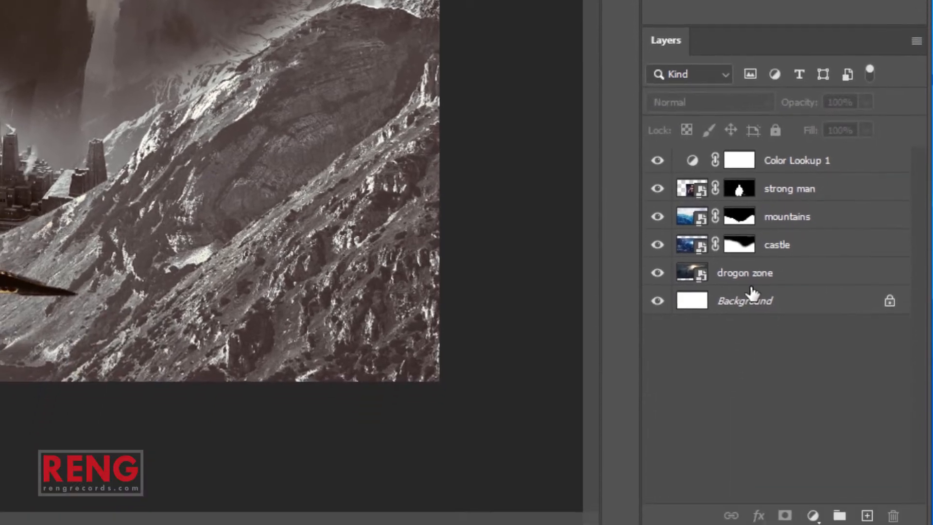
{"action": "left_click", "coordinate": [726, 358], "text": "ctrl"}
{"action": "left_click", "coordinate": [738, 221], "text": "ctrl"}
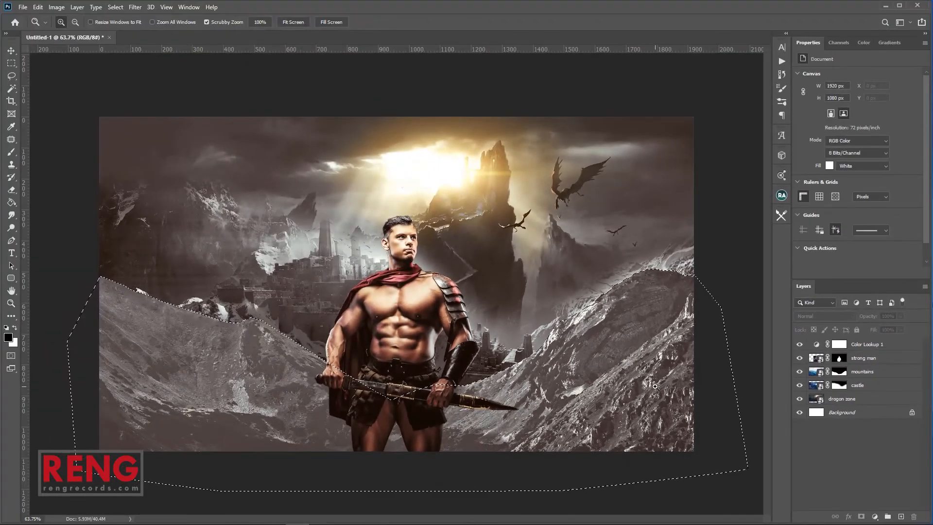
Create a new empty layer above the mountains layer and set up a soft brush
{"action": "key", "text": "b"}
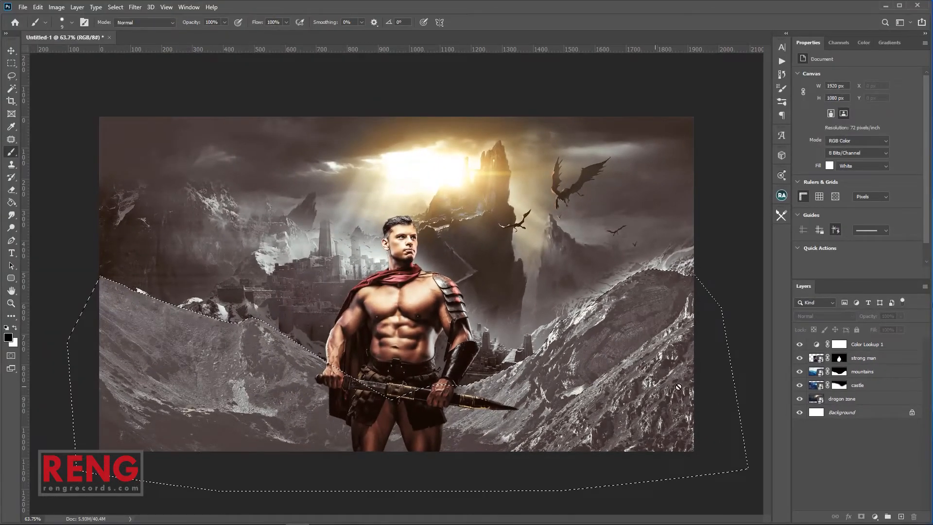
{"action": "left_click", "coordinate": [826, 372]}
{"action": "key", "text": "ctrl+shift+n"}
{"action": "key", "text": "Return"}
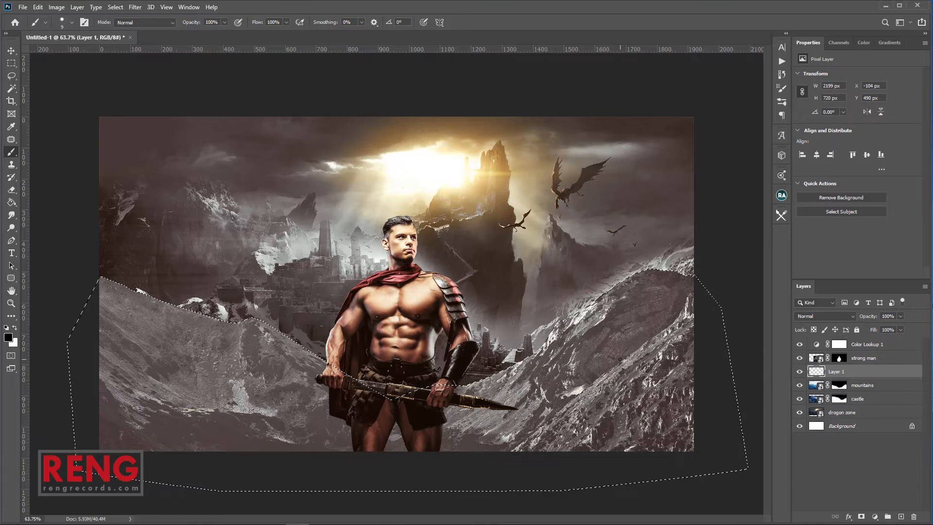
{"action": "right_click", "coordinate": [572, 272]}
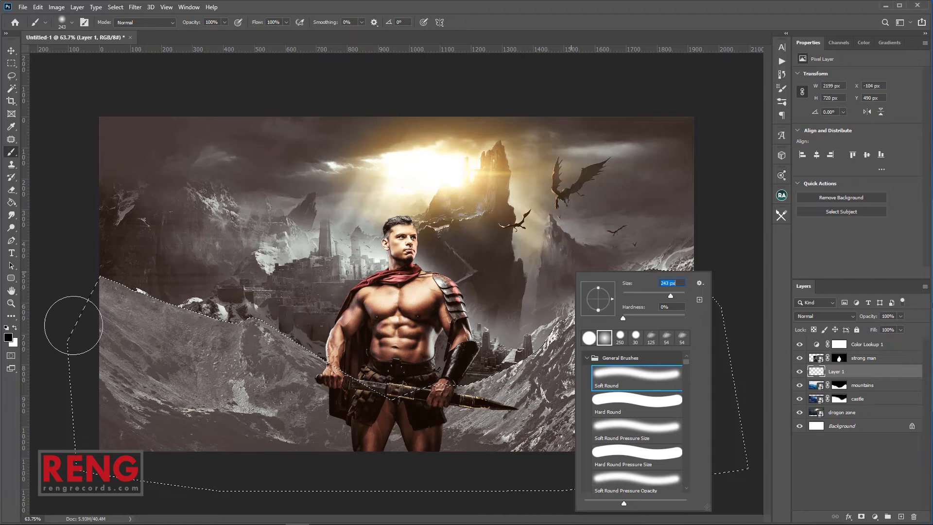
{"action": "left_click", "coordinate": [140, 247]}
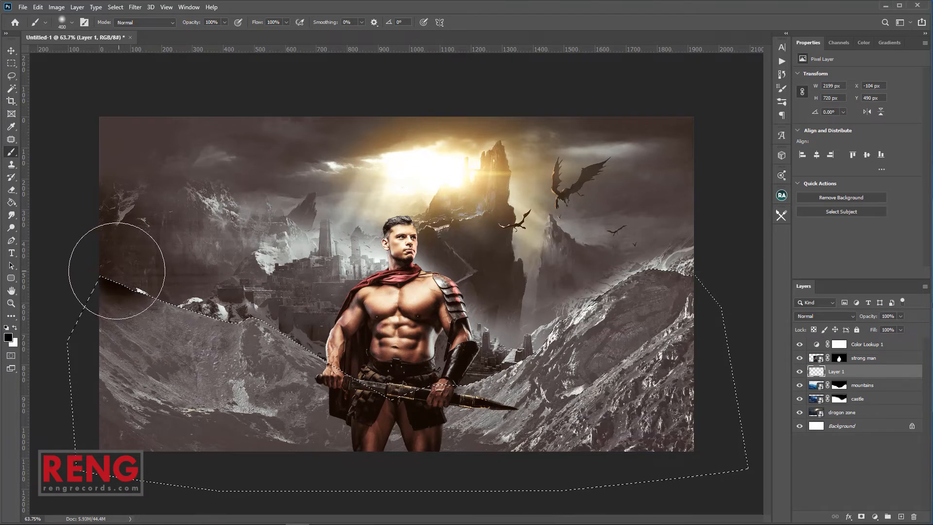
Paint black over the right ridge and bottom-left mountains inside the mountain selection, then deselect
{"action": "mouse_move", "coordinate": [453, 346]}
{"action": "left_mouse_down"}
{"action": "mouse_move", "coordinate": [485, 349]}
{"action": "mouse_move", "coordinate": [555, 314]}
{"action": "mouse_move", "coordinate": [602, 273]}
{"action": "mouse_move", "coordinate": [685, 258]}
{"action": "mouse_move", "coordinate": [727, 287]}
{"action": "mouse_move", "coordinate": [750, 429]}
{"action": "mouse_move", "coordinate": [690, 499]}
{"action": "mouse_move", "coordinate": [735, 426]}
{"action": "mouse_move", "coordinate": [677, 491]}
{"action": "mouse_move", "coordinate": [732, 357]}
{"action": "mouse_move", "coordinate": [674, 479]}
{"action": "left_mouse_up"}
{"action": "key", "text": "bracketright"}
{"action": "key", "text": "bracketright"}
{"action": "key", "text": "ctrl+d"}
{"action": "mouse_move", "coordinate": [320, 515]}
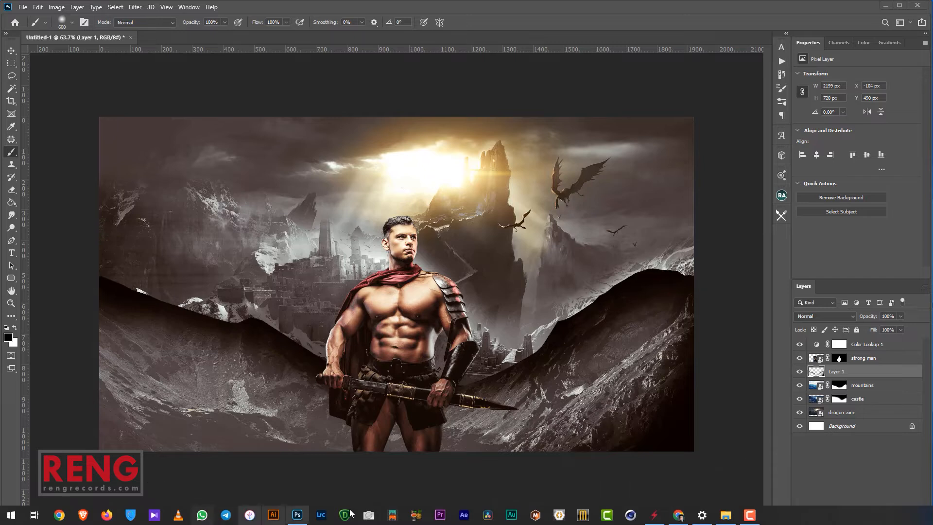
{"action": "key", "text": "ctrl+z"}
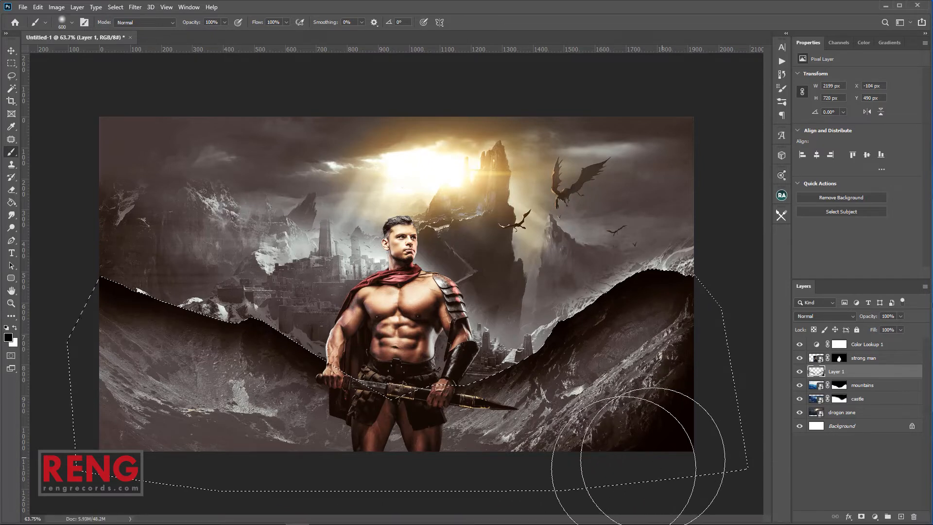
{"action": "mouse_move", "coordinate": [389, 500]}
{"action": "left_mouse_down"}
{"action": "mouse_move", "coordinate": [83, 486]}
{"action": "mouse_move", "coordinate": [12, 345]}
{"action": "left_mouse_up"}
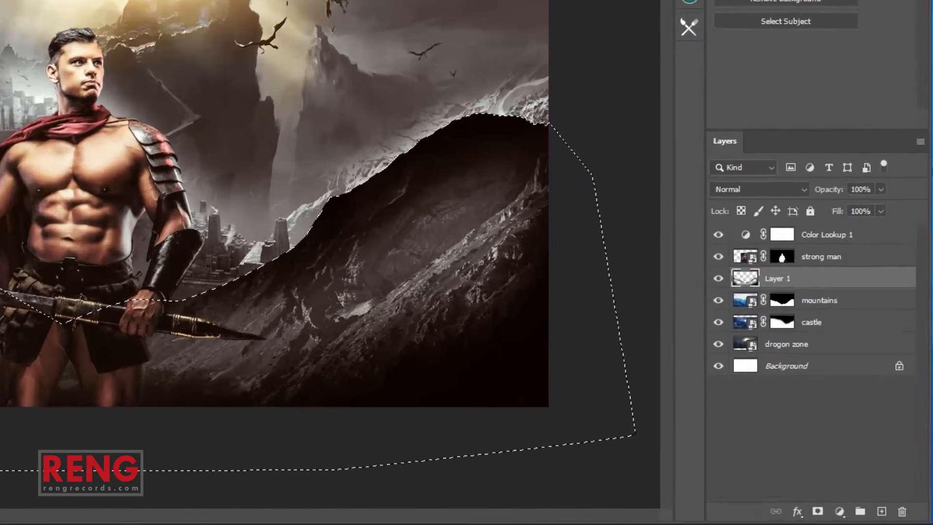
{"action": "key", "text": "ctrl+d"}
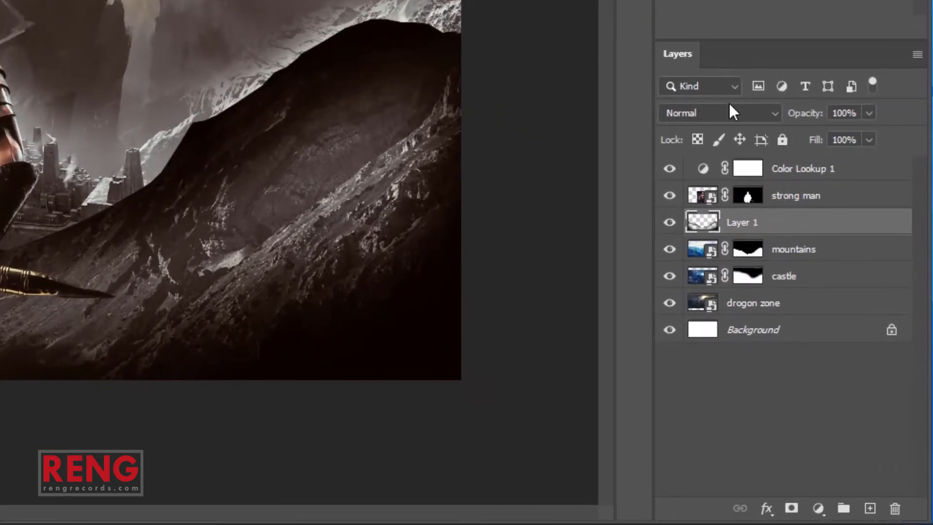
Set Layer 1 to Soft Light and toggle its visibility to compare
{"action": "left_click", "coordinate": [729, 105]}
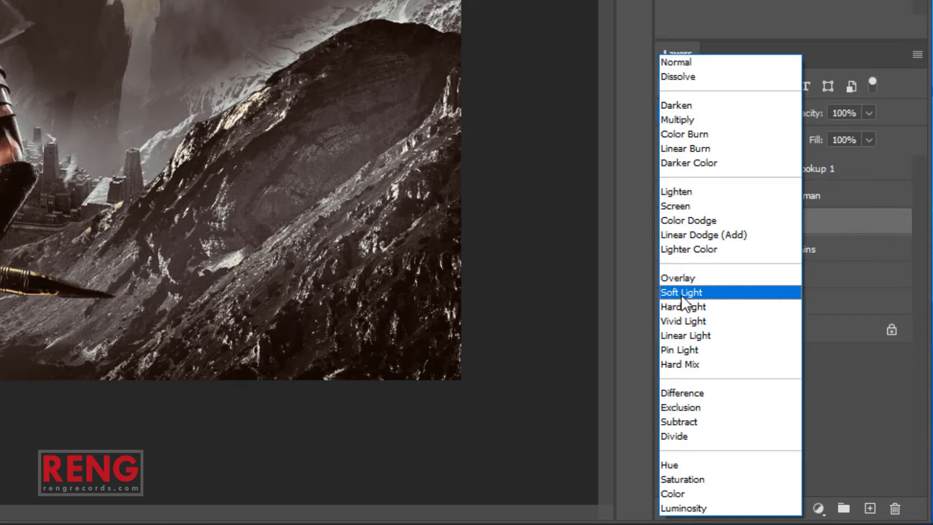
{"action": "left_click", "coordinate": [681, 294]}
{"action": "left_click", "coordinate": [669, 223]}
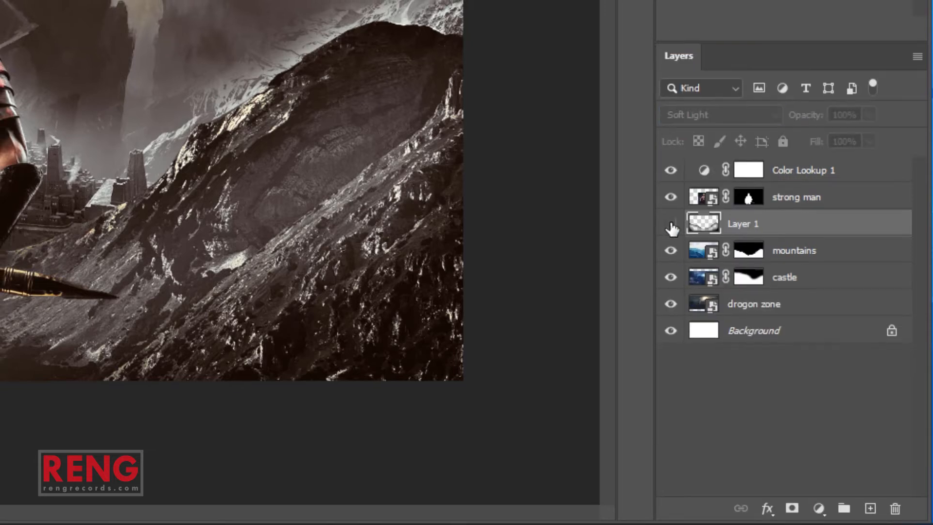
{"action": "left_click", "coordinate": [669, 223]}
{"action": "left_click", "coordinate": [669, 223]}
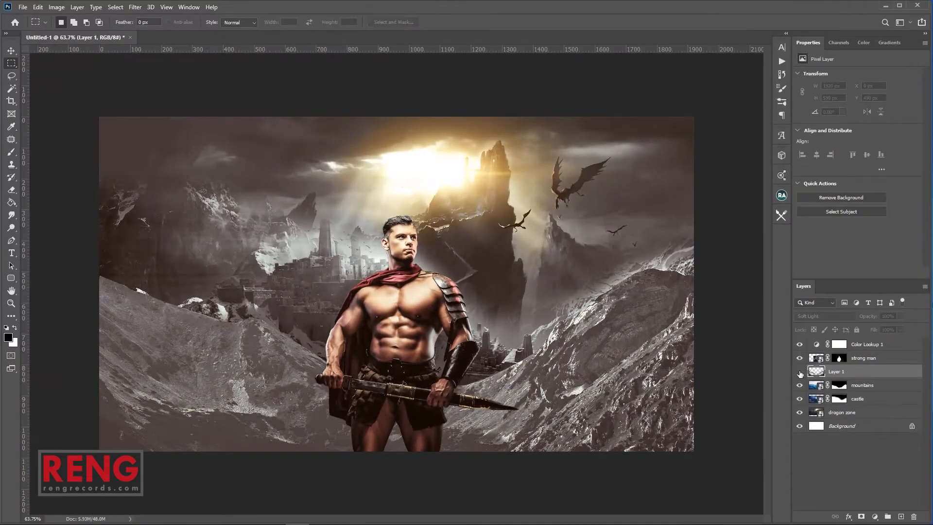
{"action": "left_click", "coordinate": [799, 372]}
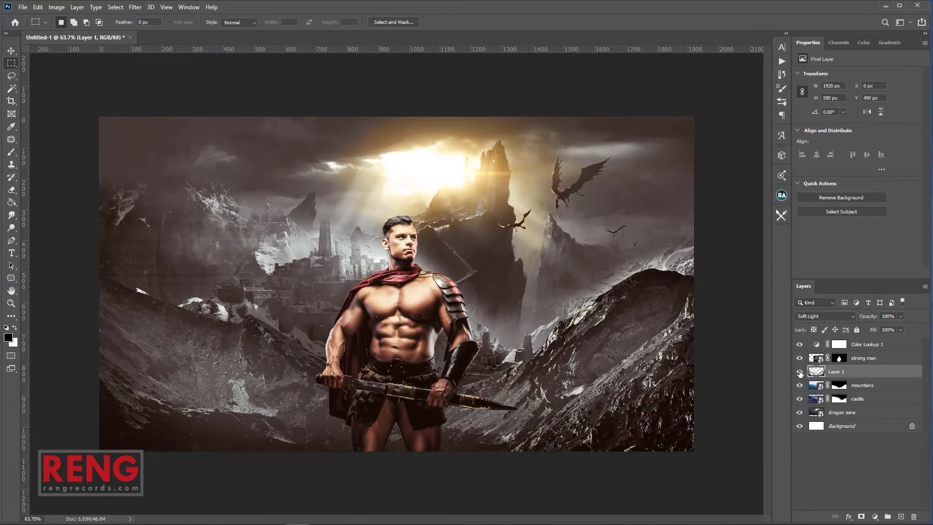
{"action": "left_click", "coordinate": [841, 412]}
Place smoke.jpg into the composite, stretched wider to fill the canvas
{"action": "mouse_move", "coordinate": [583, 519]}
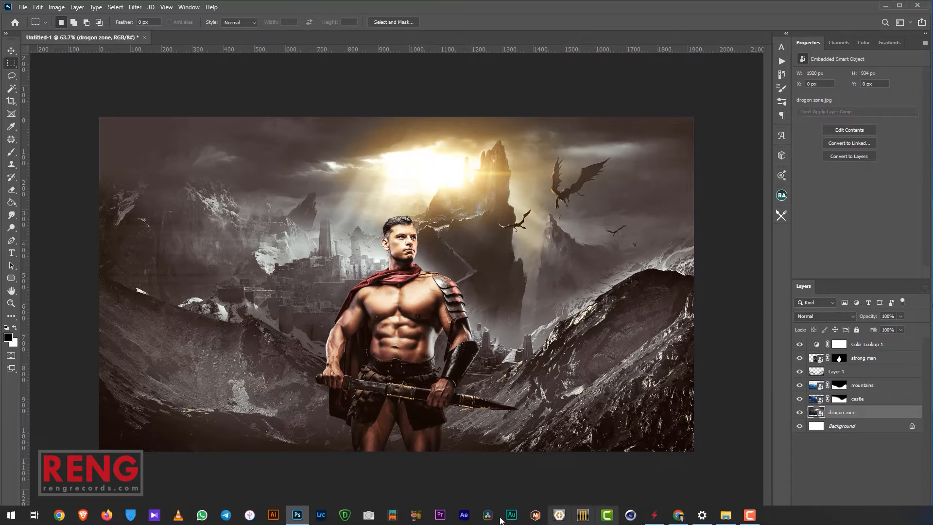
{"action": "left_click", "coordinate": [725, 516]}
{"action": "left_click_drag", "start_coordinate": [556, 322], "coordinate": [660, 324]}
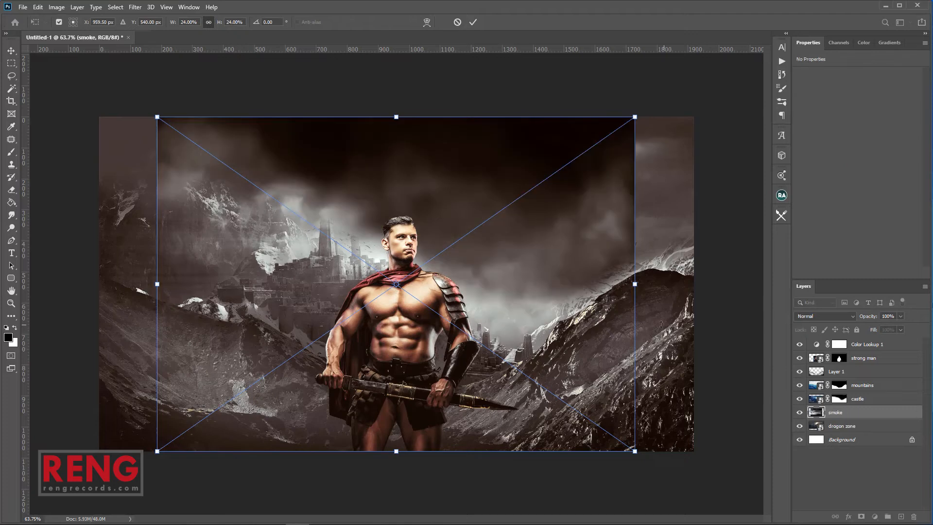
{"action": "left_click_drag", "start_coordinate": [630, 293], "coordinate": [691, 299]}
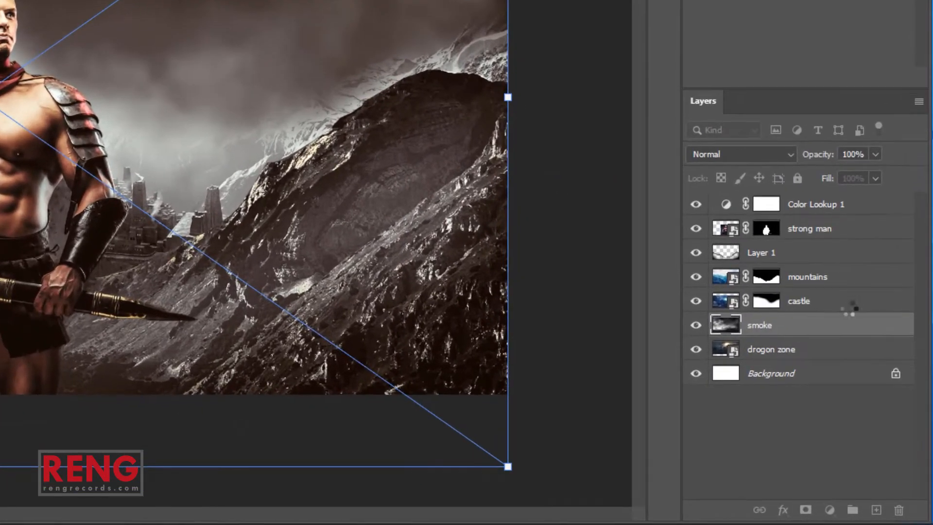
{"action": "key", "text": "Return"}
Set the smoke layer to Screen, stack it between Layer 1 and mountains, and shift it down
{"action": "left_click_drag", "start_coordinate": [877, 406], "coordinate": [871, 365]}
{"action": "left_click_drag", "start_coordinate": [830, 259], "coordinate": [829, 216]}
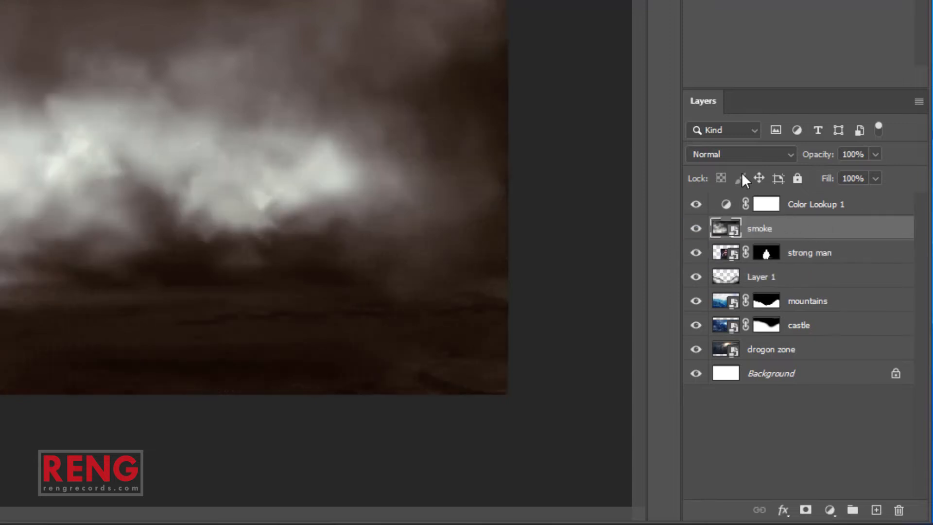
{"action": "left_click", "coordinate": [737, 152]}
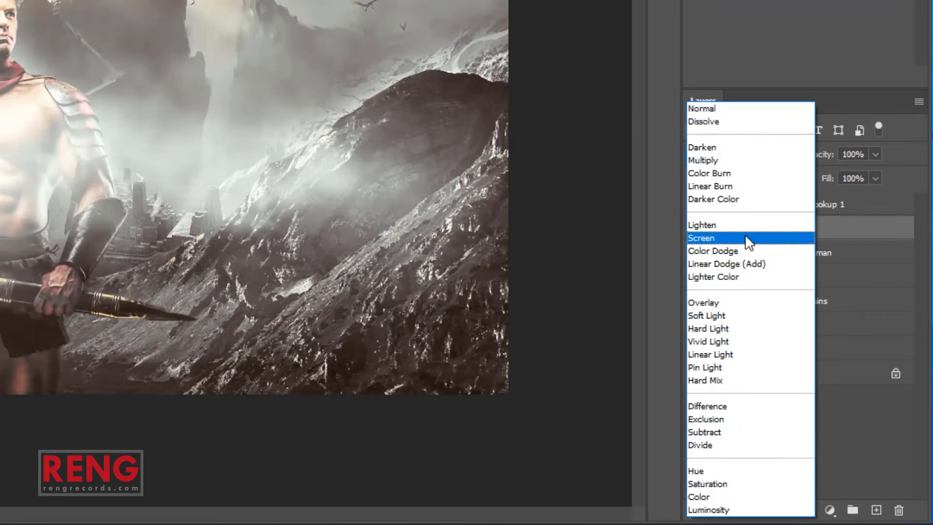
{"action": "left_click", "coordinate": [744, 237]}
{"action": "mouse_move", "coordinate": [770, 229]}
{"action": "left_mouse_down"}
{"action": "mouse_move", "coordinate": [827, 247]}
{"action": "mouse_move", "coordinate": [828, 311]}
{"action": "mouse_move", "coordinate": [824, 264]}
{"action": "mouse_move", "coordinate": [823, 281]}
{"action": "left_mouse_up"}
{"action": "left_click_drag", "start_coordinate": [355, 225], "coordinate": [361, 229]}
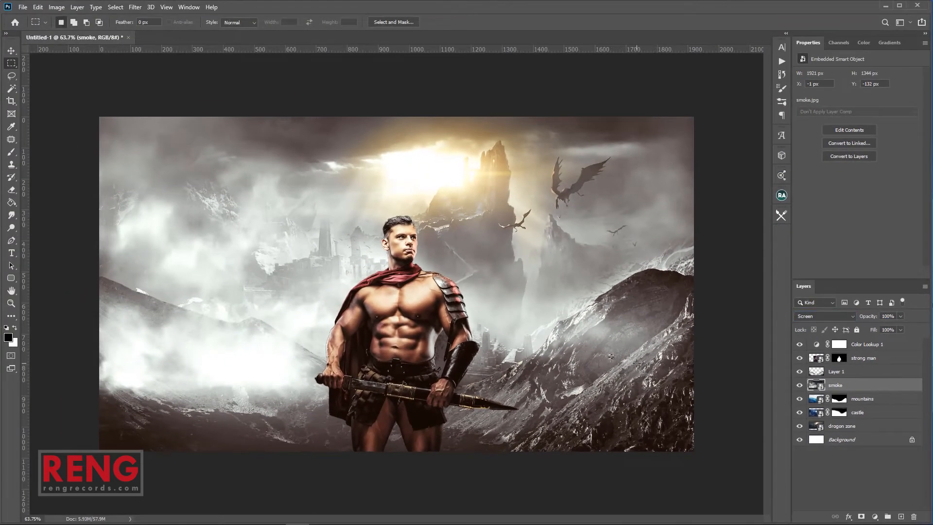
{"action": "key", "text": "v"}
{"action": "left_click_drag", "start_coordinate": [607, 316], "coordinate": [613, 355]}
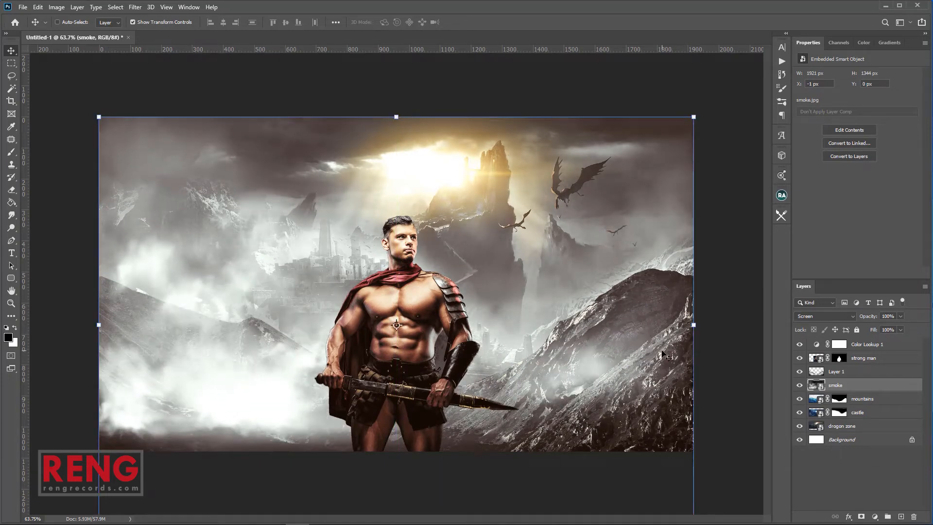
{"action": "left_click", "coordinate": [864, 358]}
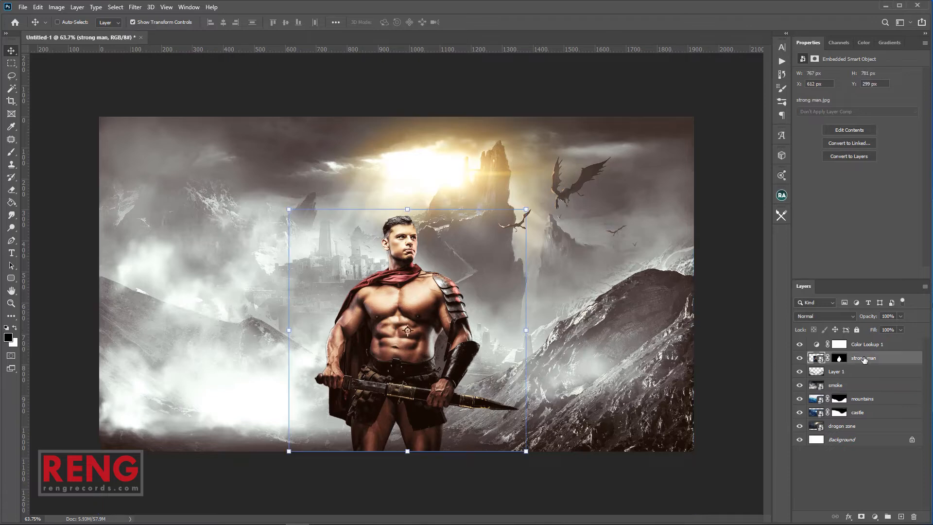
Place light.jpg at the top of the stack, enlarged and shifted right
{"action": "left_click", "coordinate": [864, 345]}
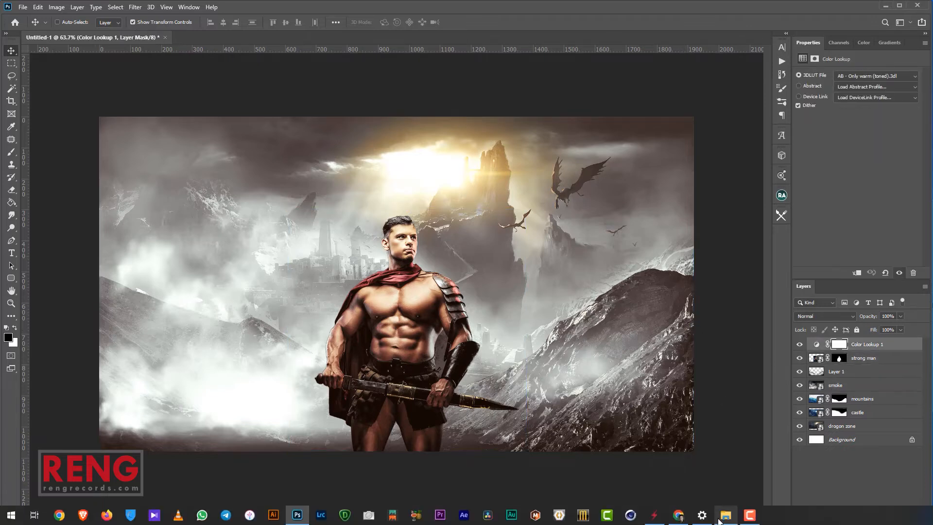
{"action": "left_click", "coordinate": [715, 516]}
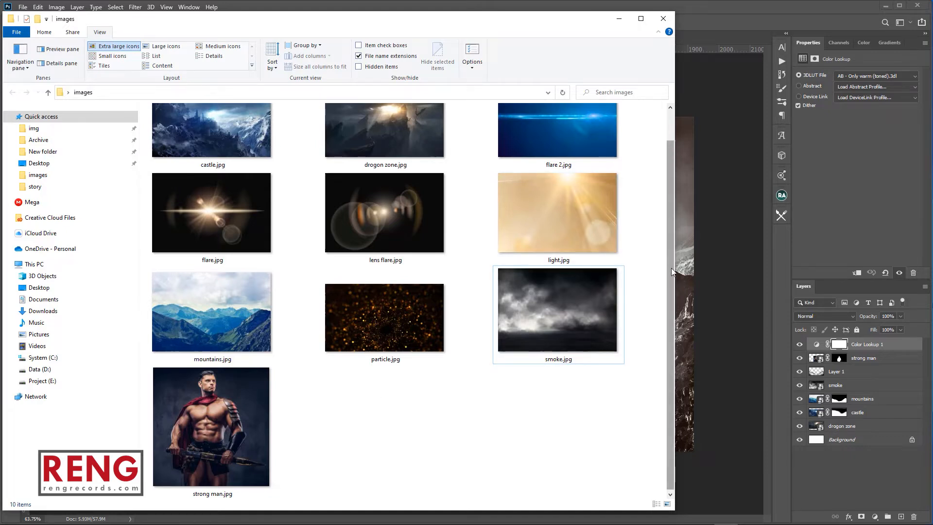
{"action": "scroll", "coordinate": [671, 267], "scroll_direction": "up", "scroll_amount": 1}
{"action": "left_click", "coordinate": [529, 249]}
{"action": "left_click_drag", "start_coordinate": [495, 287], "coordinate": [689, 316]}
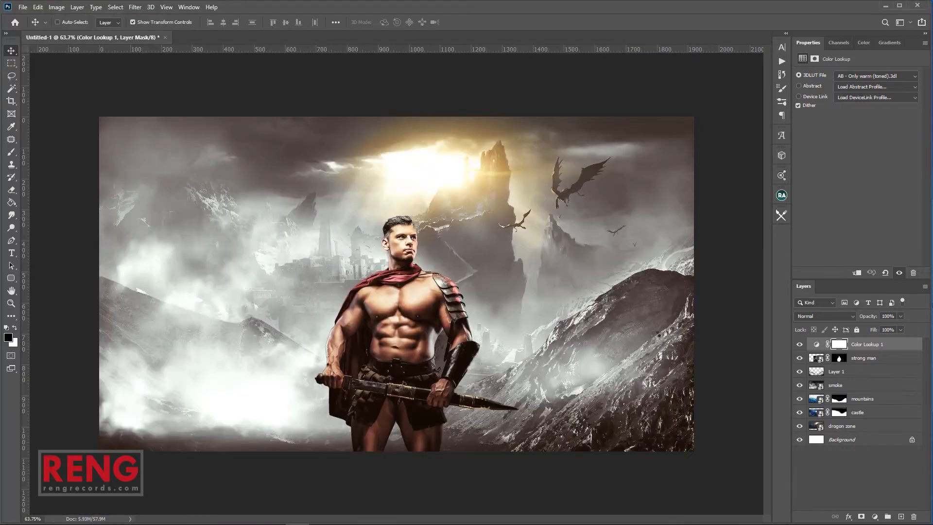
{"action": "left_click_drag", "start_coordinate": [582, 284], "coordinate": [607, 290]}
{"action": "left_click_drag", "start_coordinate": [542, 313], "coordinate": [557, 309]}
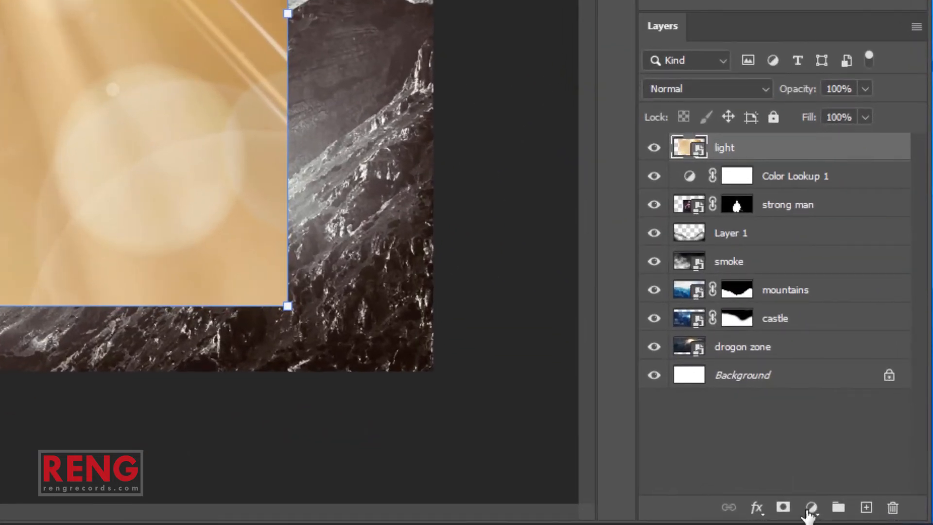
Mask the light layer, painting black to fade it from the warrior, left smoke, castle spire and dragon
{"action": "left_click", "coordinate": [783, 507]}
{"action": "key", "text": "b"}
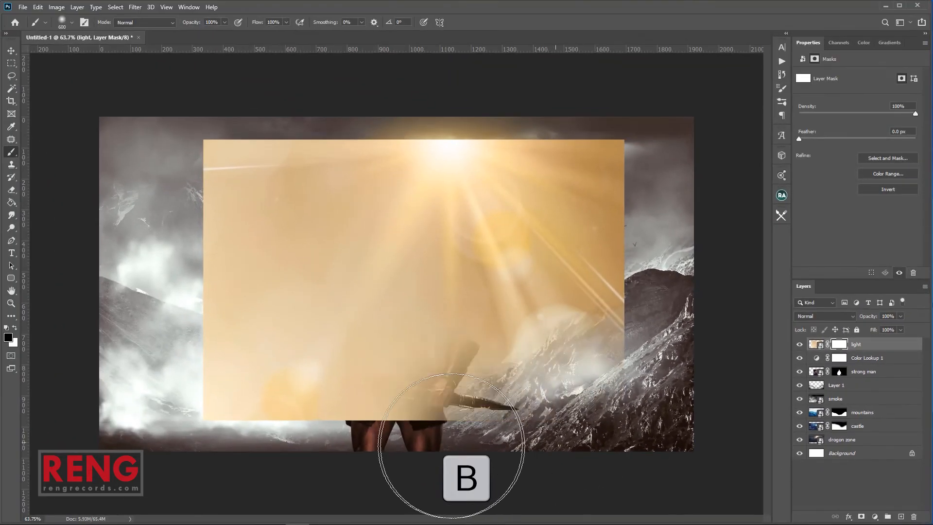
{"action": "mouse_move", "coordinate": [451, 444]}
{"action": "left_mouse_down"}
{"action": "mouse_move", "coordinate": [318, 451]}
{"action": "mouse_move", "coordinate": [176, 396]}
{"action": "mouse_move", "coordinate": [187, 184]}
{"action": "mouse_move", "coordinate": [215, 122]}
{"action": "mouse_move", "coordinate": [331, 84]}
{"action": "mouse_move", "coordinate": [322, 62]}
{"action": "left_mouse_up"}
{"action": "key", "text": "bracketleft"}
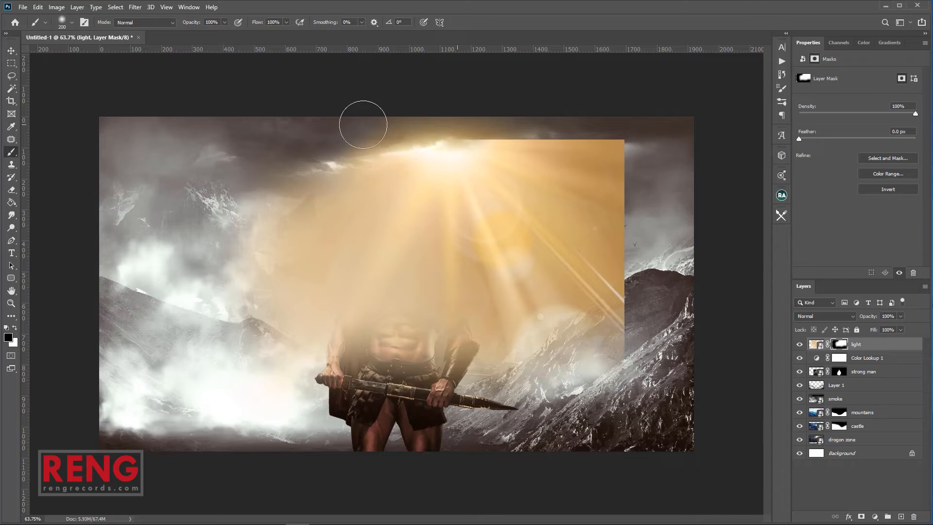
{"action": "key", "text": "bracketright"}
{"action": "key", "text": "bracketright"}
{"action": "key", "text": "bracketright"}
{"action": "mouse_move", "coordinate": [662, 150]}
{"action": "left_mouse_down"}
{"action": "mouse_move", "coordinate": [624, 208]}
{"action": "mouse_move", "coordinate": [662, 252]}
{"action": "mouse_move", "coordinate": [661, 300]}
{"action": "mouse_move", "coordinate": [659, 276]}
{"action": "mouse_move", "coordinate": [558, 412]}
{"action": "mouse_move", "coordinate": [514, 421]}
{"action": "left_mouse_up"}
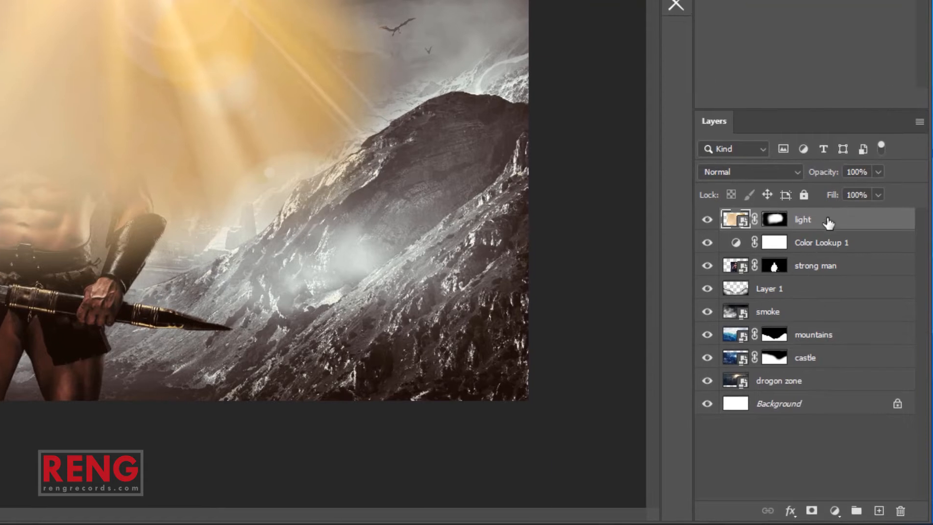
{"action": "key", "text": "ctrl+j"}
Hide light copy, set the original light layer to Linear Burn, and move it just below strong man
{"action": "left_click", "coordinate": [707, 221]}
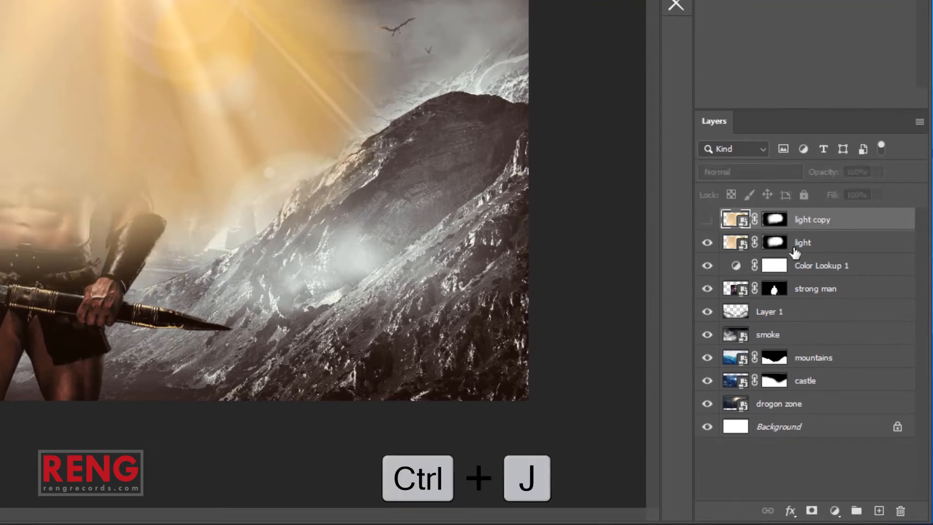
{"action": "left_click", "coordinate": [810, 245]}
{"action": "left_click", "coordinate": [764, 166]}
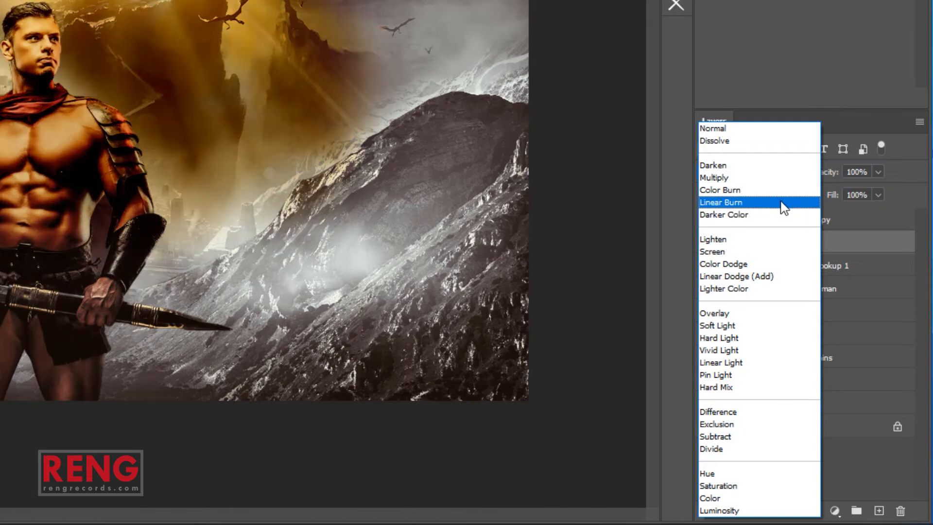
{"action": "left_click", "coordinate": [783, 206]}
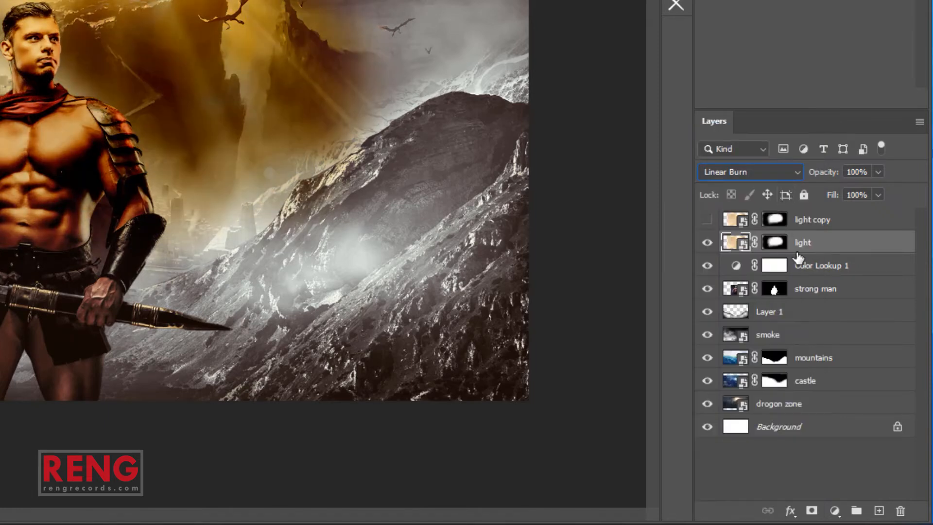
{"action": "left_click", "coordinate": [756, 224]}
{"action": "mouse_move", "coordinate": [839, 243]}
{"action": "left_mouse_down"}
{"action": "mouse_move", "coordinate": [855, 329]}
{"action": "mouse_move", "coordinate": [856, 303]}
{"action": "left_mouse_up"}
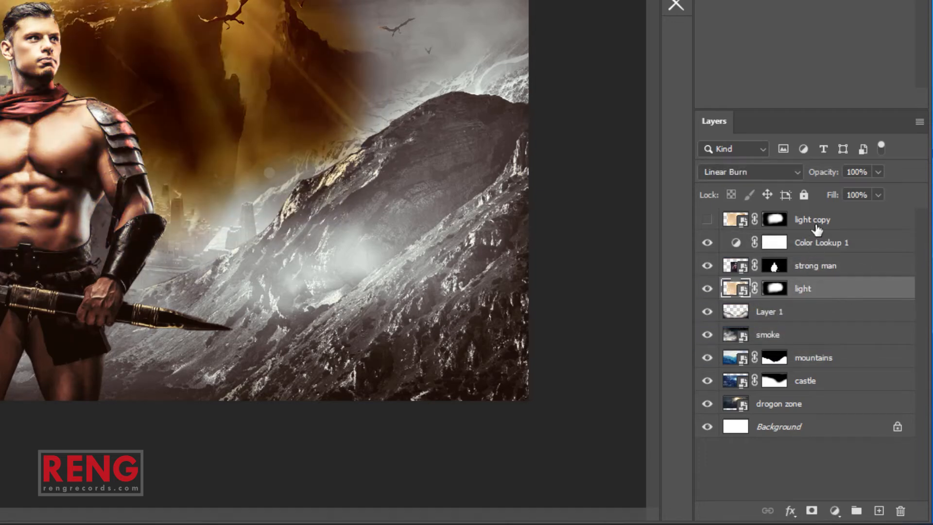
Set the light copy layer to Soft Light, dismissing the smart object warning
{"action": "left_click", "coordinate": [816, 223]}
{"action": "left_click", "coordinate": [707, 219]}
{"action": "left_click", "coordinate": [707, 219]}
{"action": "left_click", "coordinate": [707, 220]}
{"action": "left_click", "coordinate": [784, 173]}
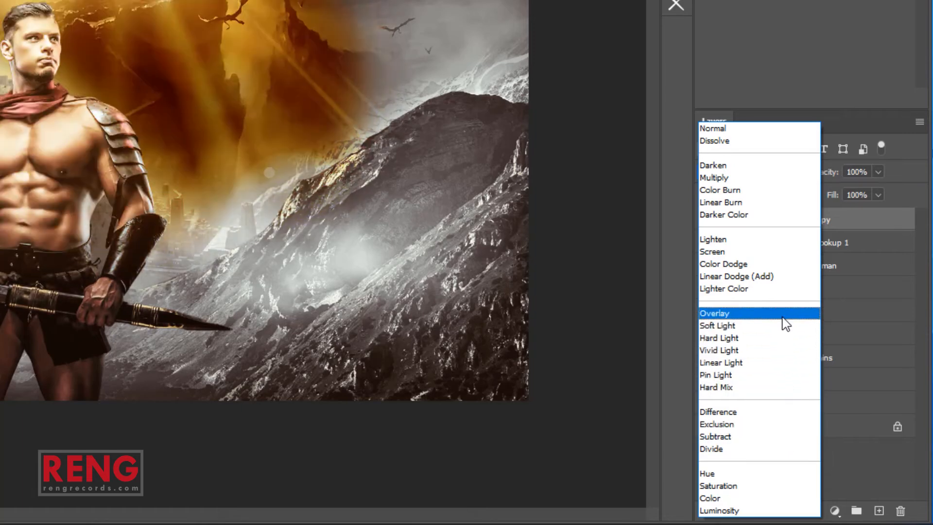
{"action": "left_click", "coordinate": [783, 331]}
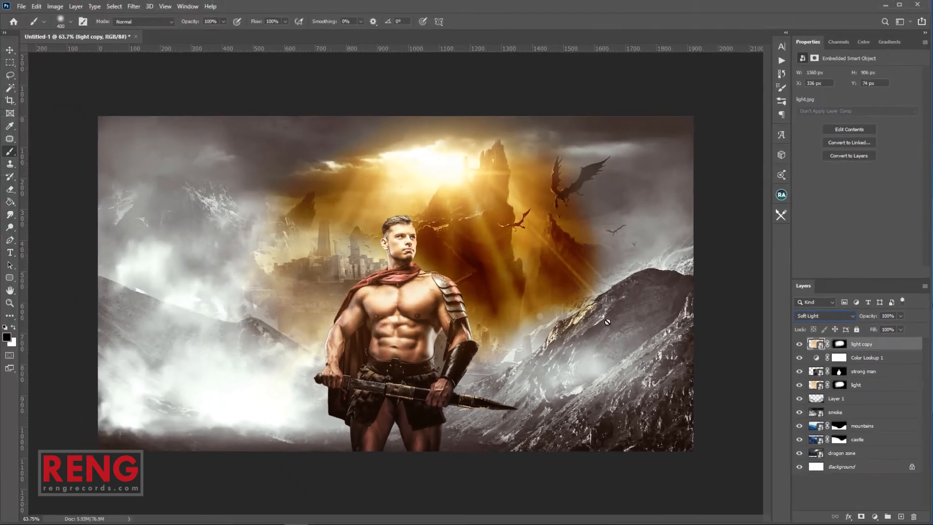
{"action": "left_click", "coordinate": [259, 123]}
{"action": "key", "text": "Return"}
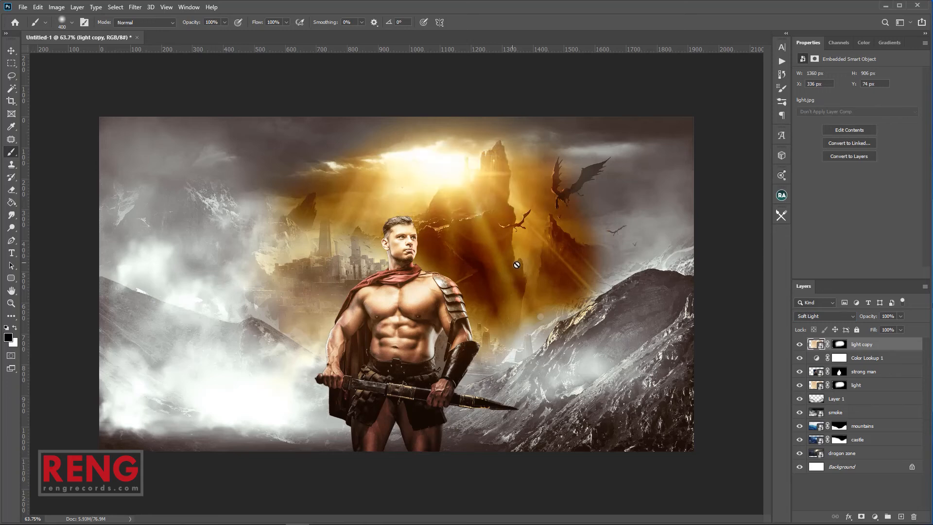
Enlarge the light copy glow to about 139% and move it down
{"action": "key", "text": "v"}
{"action": "left_click_drag", "start_coordinate": [623, 420], "coordinate": [706, 475]}
{"action": "left_click_drag", "start_coordinate": [638, 406], "coordinate": [626, 444]}
{"action": "key", "text": "Return"}
{"action": "key", "text": "z"}
Toggle light copy and Color Lookup 1 visibility to compare the result
{"action": "left_click", "coordinate": [799, 344]}
{"action": "left_click", "coordinate": [799, 346]}
{"action": "left_click", "coordinate": [800, 345]}
{"action": "left_click", "coordinate": [799, 345]}
{"action": "left_click", "coordinate": [799, 345]}
{"action": "left_click", "coordinate": [799, 345]}
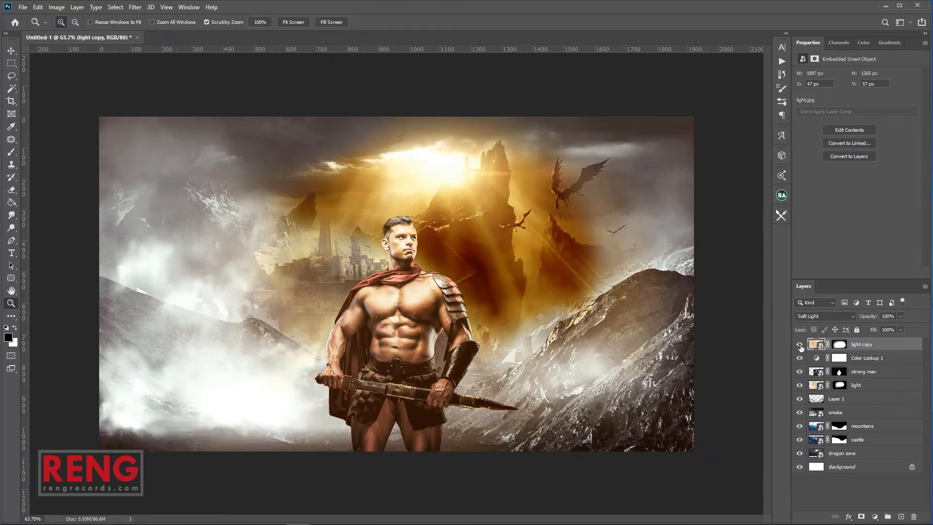
{"action": "left_click", "coordinate": [799, 345]}
{"action": "left_click", "coordinate": [799, 345]}
{"action": "left_click", "coordinate": [799, 359]}
{"action": "left_click", "coordinate": [799, 360]}
{"action": "left_click", "coordinate": [799, 359]}
{"action": "left_click", "coordinate": [799, 360]}
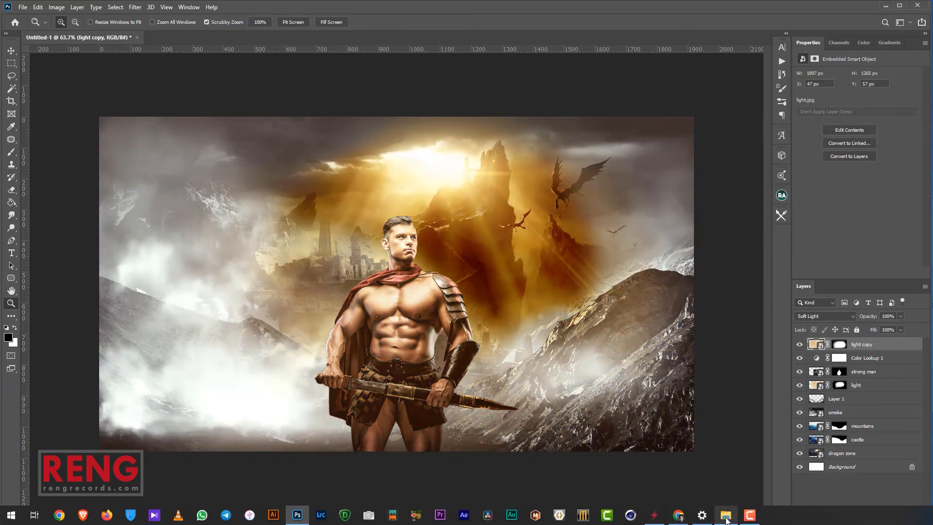
Place lens flare.jpg and flare.jpg into the document
{"action": "left_click", "coordinate": [725, 514]}
{"action": "left_click", "coordinate": [386, 267]}
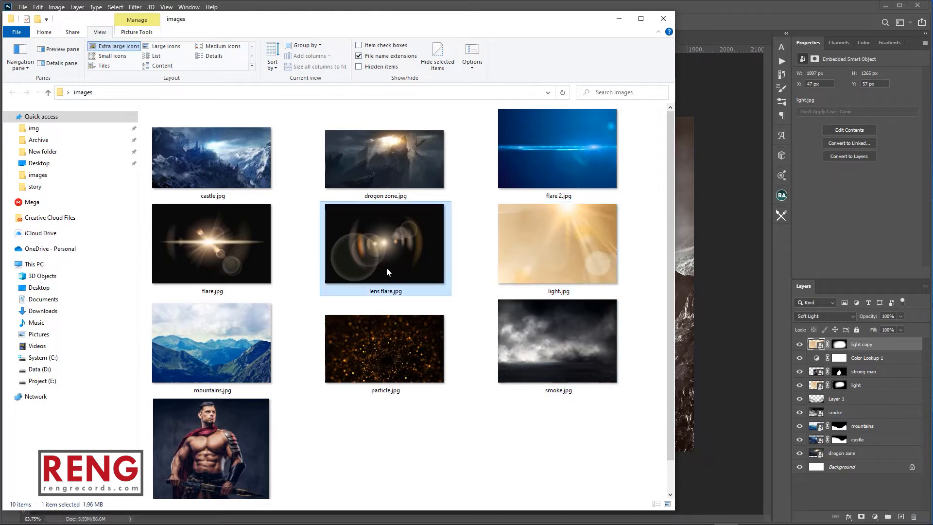
{"action": "left_click", "coordinate": [201, 251], "text": "ctrl"}
{"action": "left_click_drag", "start_coordinate": [356, 262], "coordinate": [634, 306]}
{"action": "left_click_drag", "start_coordinate": [686, 306], "coordinate": [679, 298]}
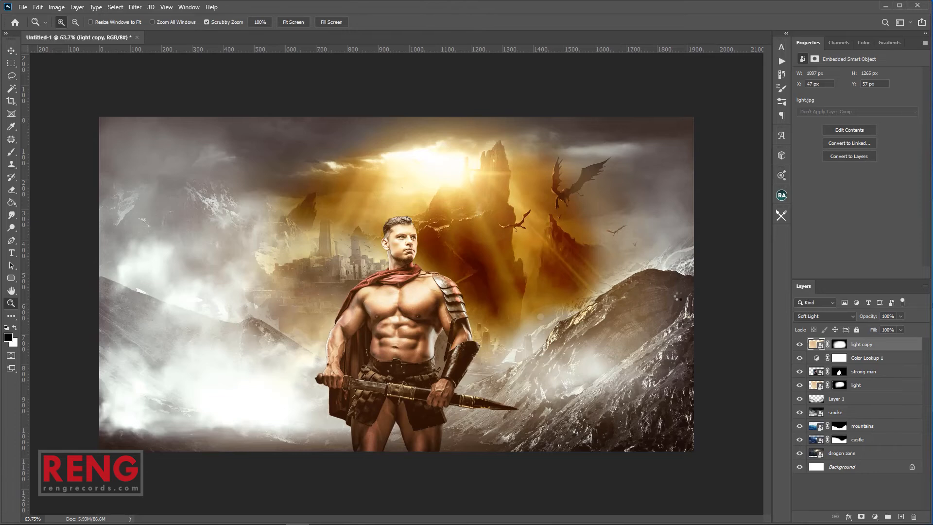
{"action": "key", "text": "Return"}
{"action": "key", "text": "Return"}
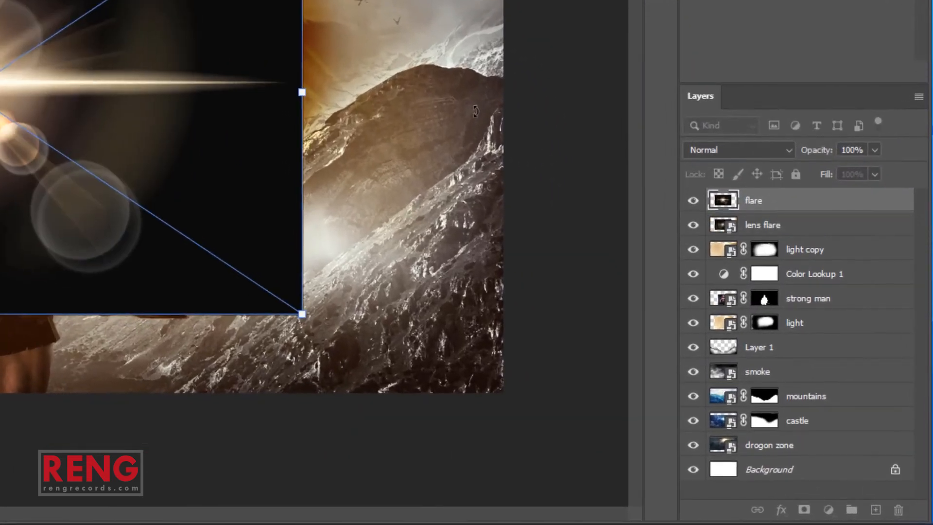
Set the flare layer to Screen, hide lens flare, and move the flare right
{"action": "left_click", "coordinate": [729, 150]}
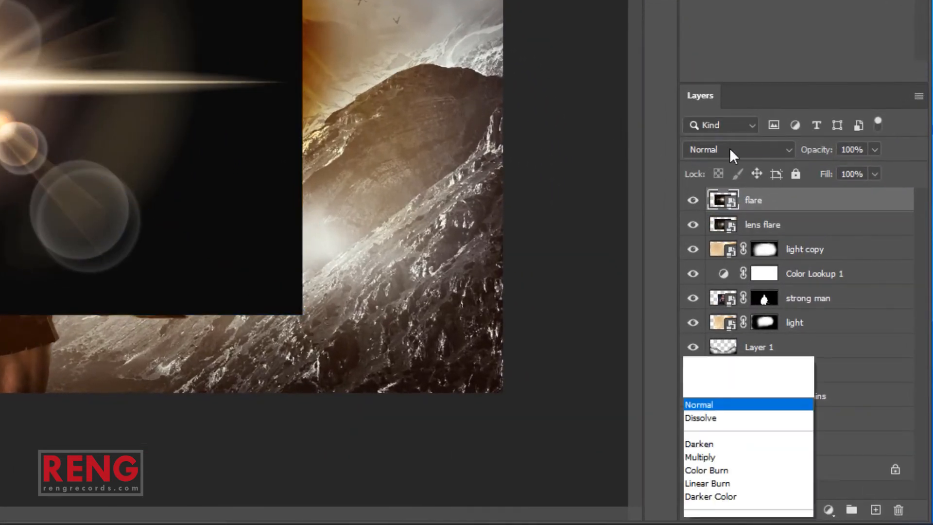
{"action": "left_click", "coordinate": [724, 235]}
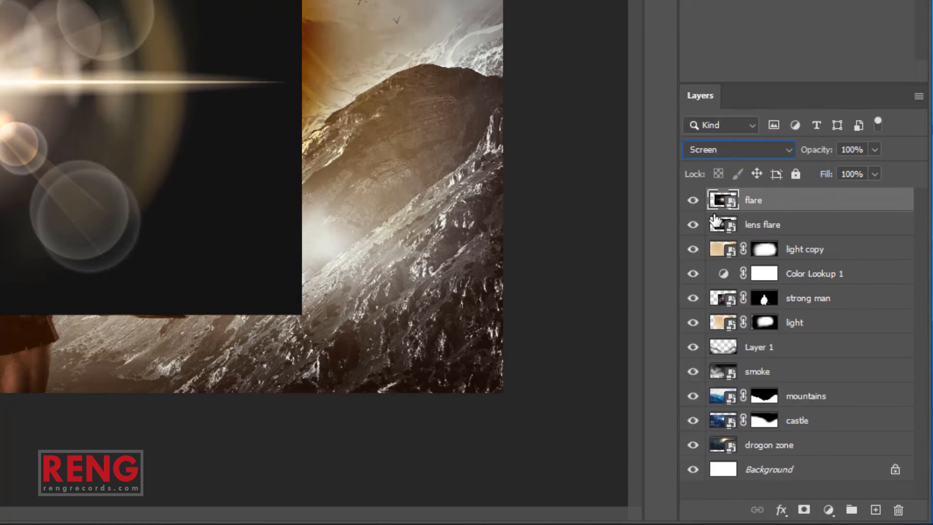
{"action": "left_click", "coordinate": [695, 224]}
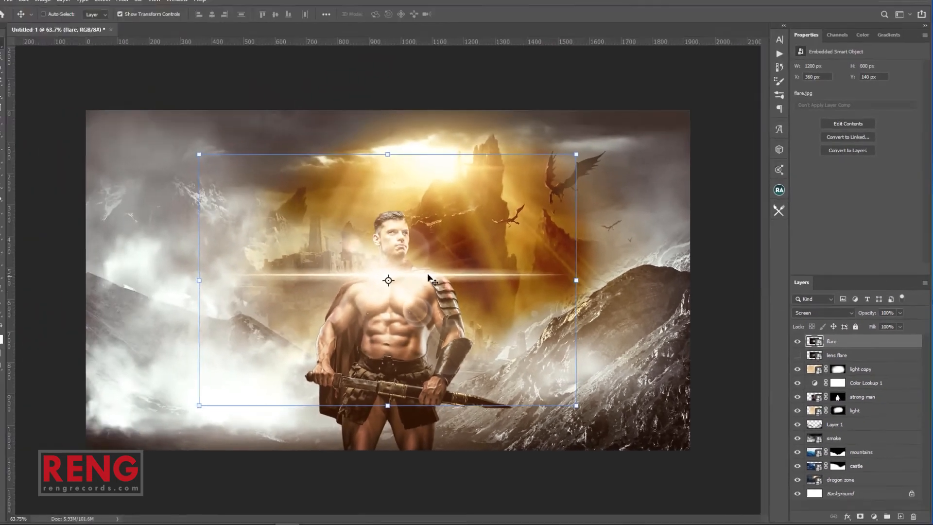
{"action": "left_click_drag", "start_coordinate": [100, 78], "coordinate": [220, 70]}
{"action": "left_click_drag", "start_coordinate": [537, 273], "coordinate": [593, 270]}
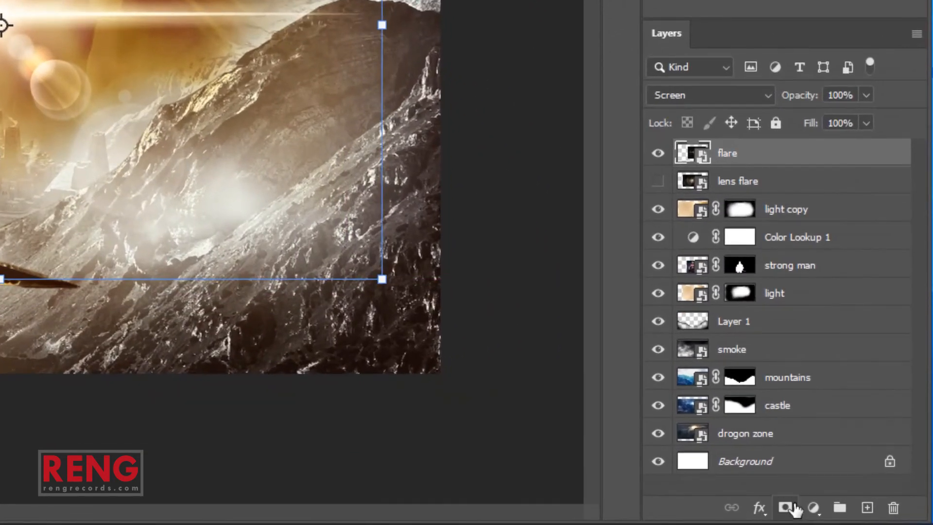
Mask away parts of the flare glow, then shrink the flare onto the warrior's shoulder
{"action": "left_click", "coordinate": [794, 507]}
{"action": "key", "text": "b"}
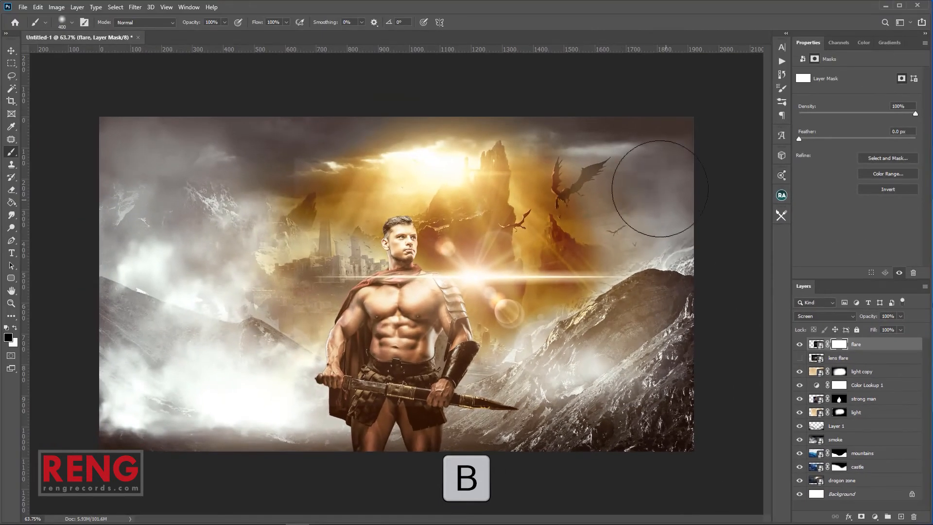
{"action": "mouse_move", "coordinate": [374, 137]}
{"action": "left_mouse_down"}
{"action": "mouse_move", "coordinate": [245, 206]}
{"action": "mouse_move", "coordinate": [217, 258]}
{"action": "mouse_move", "coordinate": [258, 333]}
{"action": "mouse_move", "coordinate": [580, 400]}
{"action": "mouse_move", "coordinate": [554, 367]}
{"action": "mouse_move", "coordinate": [516, 389]}
{"action": "left_mouse_up"}
{"action": "key", "text": "v"}
{"action": "left_click_drag", "start_coordinate": [668, 410], "coordinate": [485, 307]}
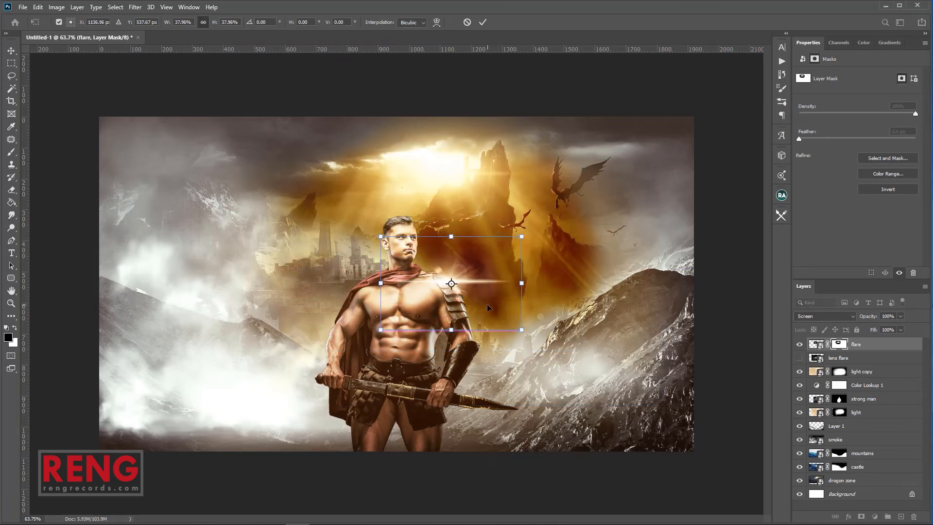
{"action": "key", "text": "Return"}
Rotate the flare roughly upside down with Free Transform
{"action": "key", "text": "z"}
{"action": "left_click_drag", "start_coordinate": [486, 298], "coordinate": [488, 275]}
{"action": "key", "text": "v"}
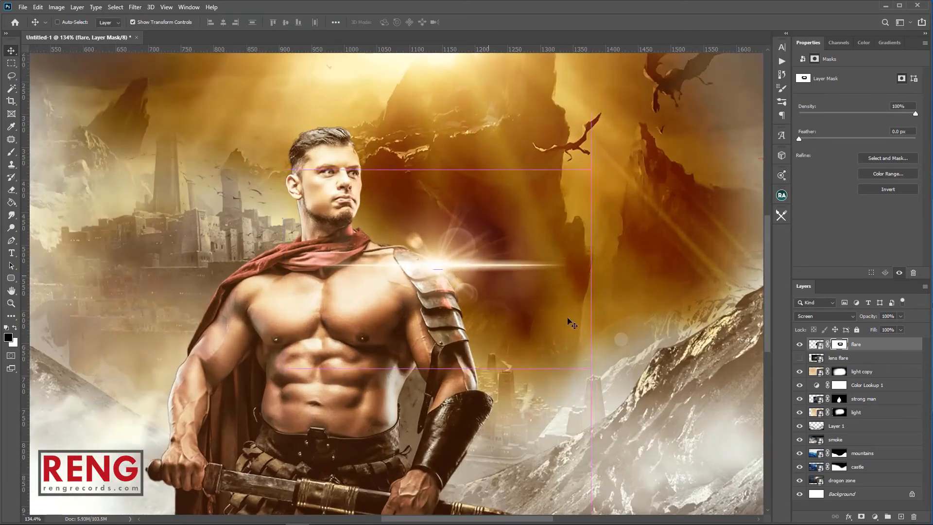
{"action": "key", "text": "ctrl+t"}
{"action": "left_click_drag", "start_coordinate": [611, 384], "coordinate": [264, 146]}
{"action": "key", "text": "Return"}
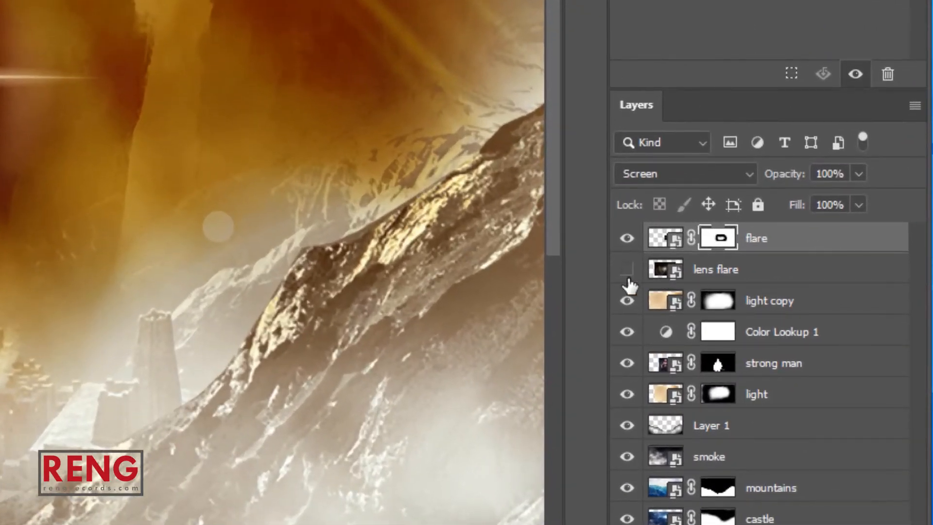
Show lens flare and move the flare layer beneath Color Lookup 1
{"action": "left_click", "coordinate": [627, 270]}
{"action": "double_click", "coordinate": [735, 271]}
{"action": "key", "text": "Return"}
{"action": "left_click_drag", "start_coordinate": [797, 253], "coordinate": [745, 267]}
{"action": "left_click_drag", "start_coordinate": [816, 277], "coordinate": [832, 353]}
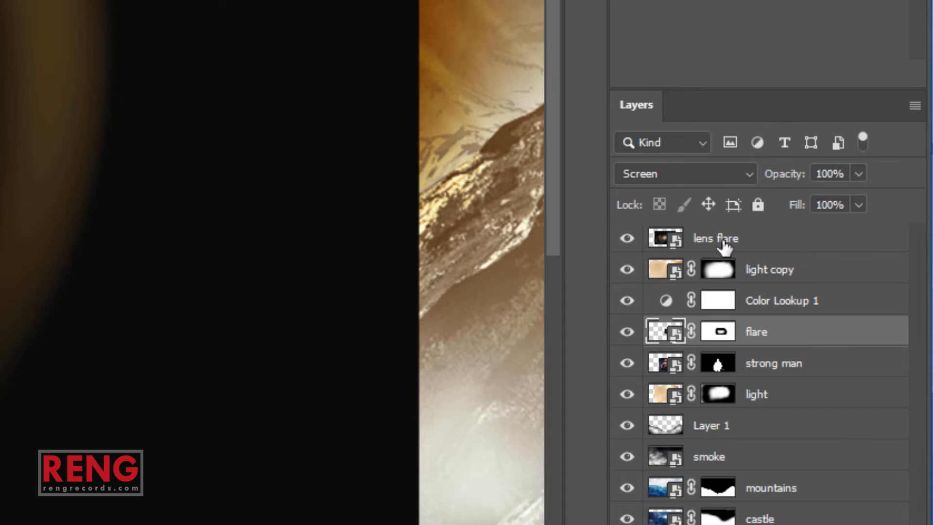
Set the lens flare layer to Screen blending
{"action": "left_click", "coordinate": [724, 245]}
{"action": "left_click", "coordinate": [626, 238]}
{"action": "left_click", "coordinate": [627, 238]}
{"action": "left_click", "coordinate": [680, 174]}
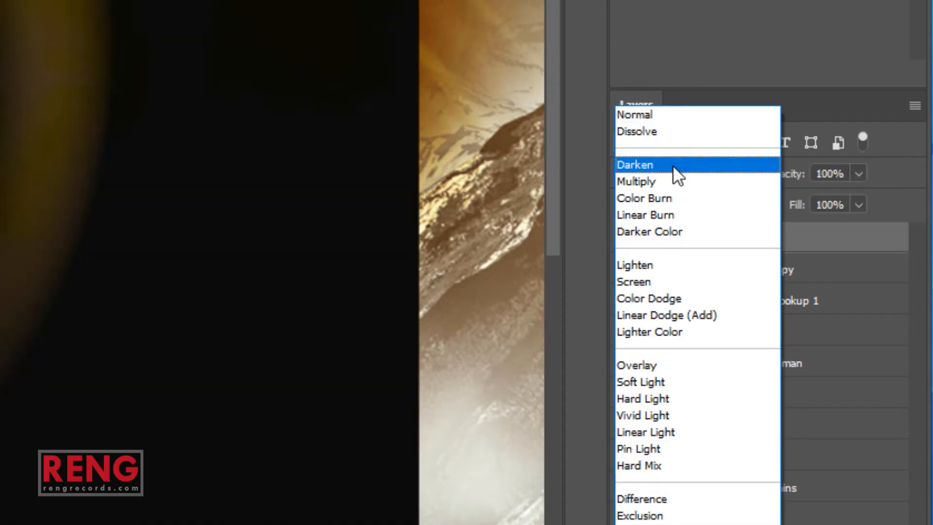
{"action": "left_click", "coordinate": [675, 281]}
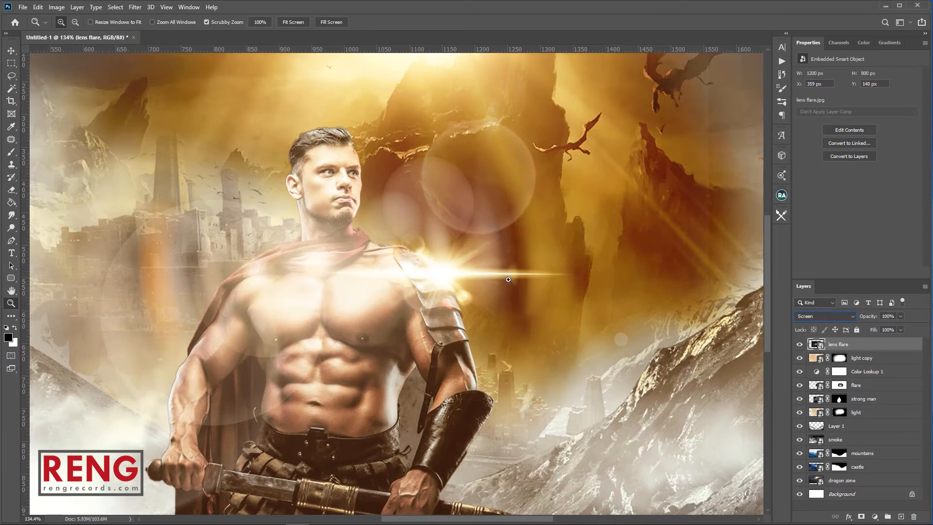
{"action": "scroll", "coordinate": [494, 276], "scroll_direction": "down", "scroll_amount": 6}
Move the lens flare up-left, tilt it counter-clockwise, and enlarge it slightly
{"action": "key", "text": "v"}
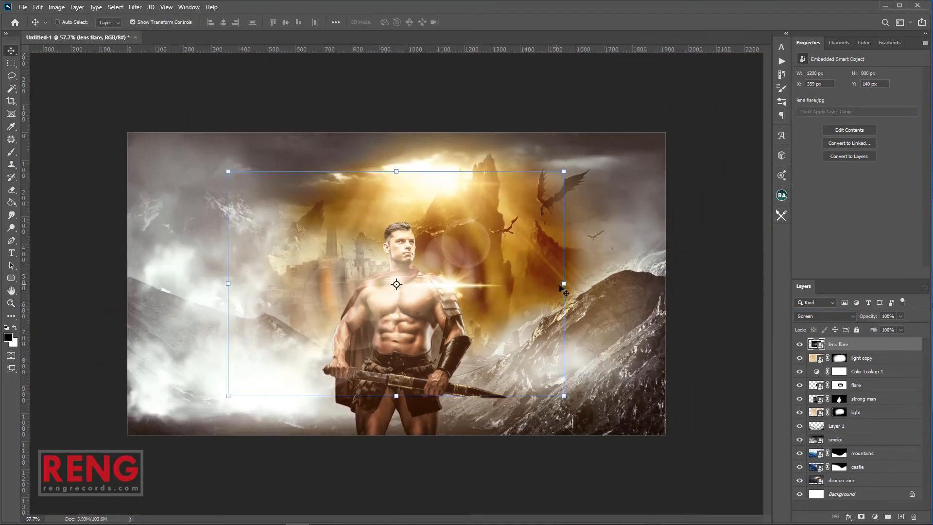
{"action": "left_click_drag", "start_coordinate": [505, 278], "coordinate": [466, 219]}
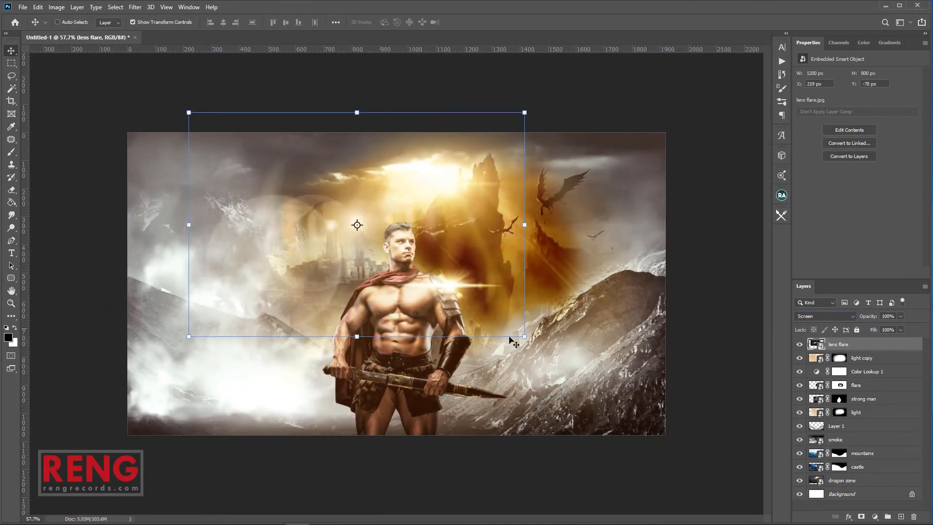
{"action": "left_click_drag", "start_coordinate": [529, 343], "coordinate": [505, 202]}
{"action": "left_click_drag", "start_coordinate": [411, 217], "coordinate": [430, 270]}
{"action": "left_click_drag", "start_coordinate": [250, 351], "coordinate": [196, 385]}
{"action": "key", "text": "Return"}
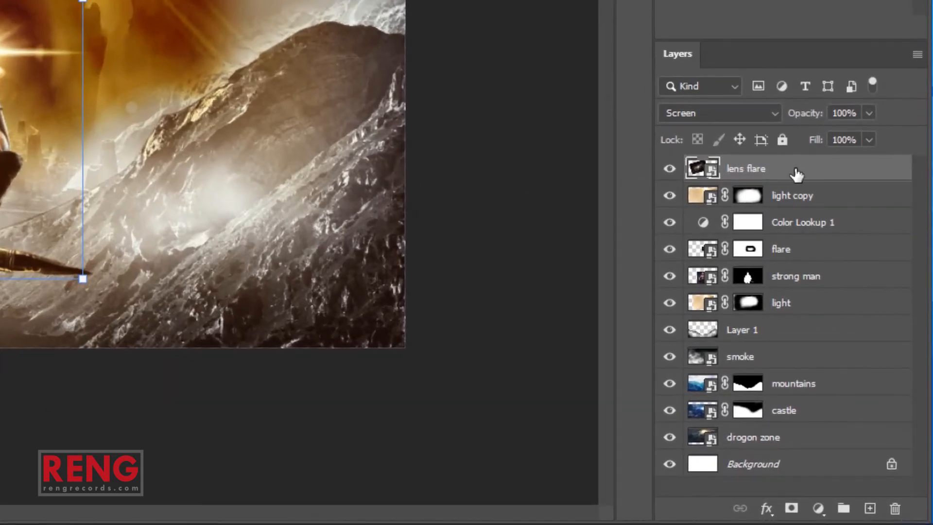
Move lens flare beneath Color Lookup 1 and give it a layer mask
{"action": "left_click", "coordinate": [797, 198], "text": "ctrl"}
{"action": "left_click_drag", "start_coordinate": [808, 204], "coordinate": [823, 237]}
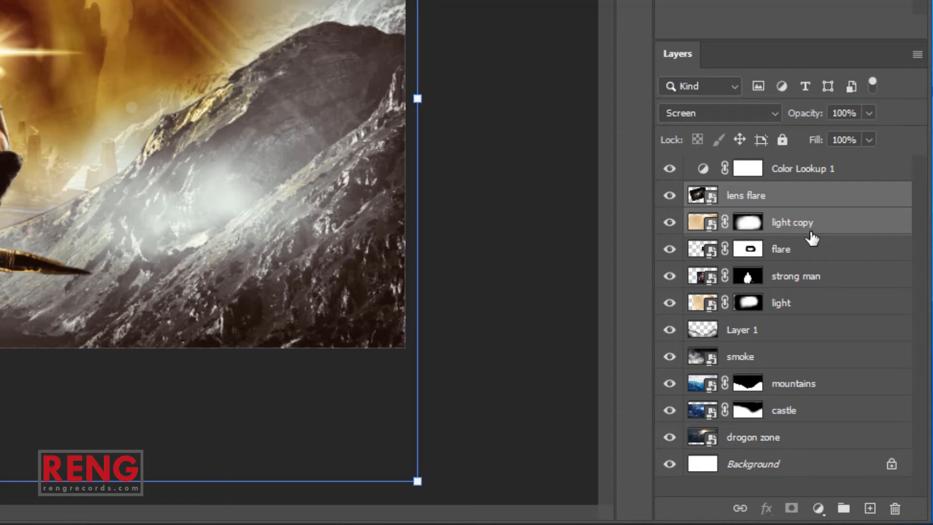
{"action": "key", "text": "ctrl+z"}
{"action": "left_click", "coordinate": [757, 178]}
{"action": "left_click_drag", "start_coordinate": [803, 175], "coordinate": [773, 236]}
{"action": "left_click_drag", "start_coordinate": [0, 78], "coordinate": [10, 78]}
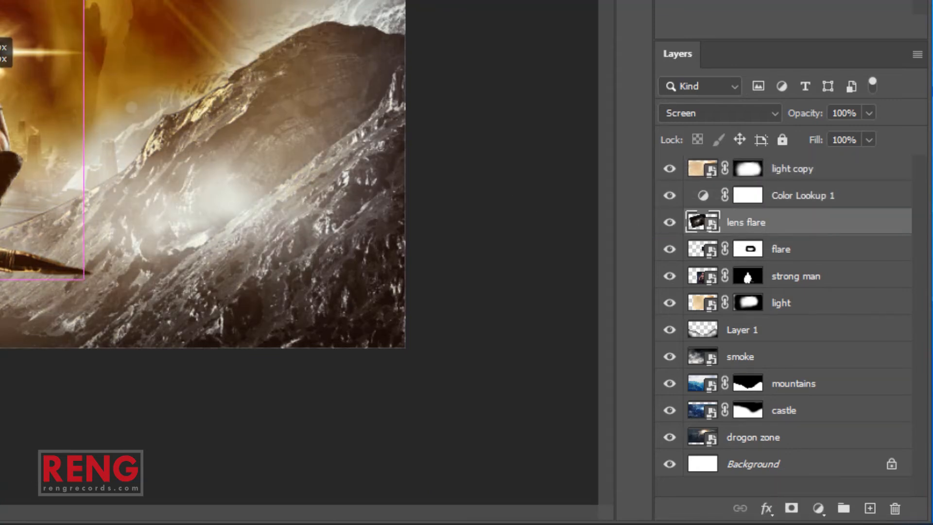
{"action": "left_click", "coordinate": [791, 508]}
{"action": "key", "text": "b"}
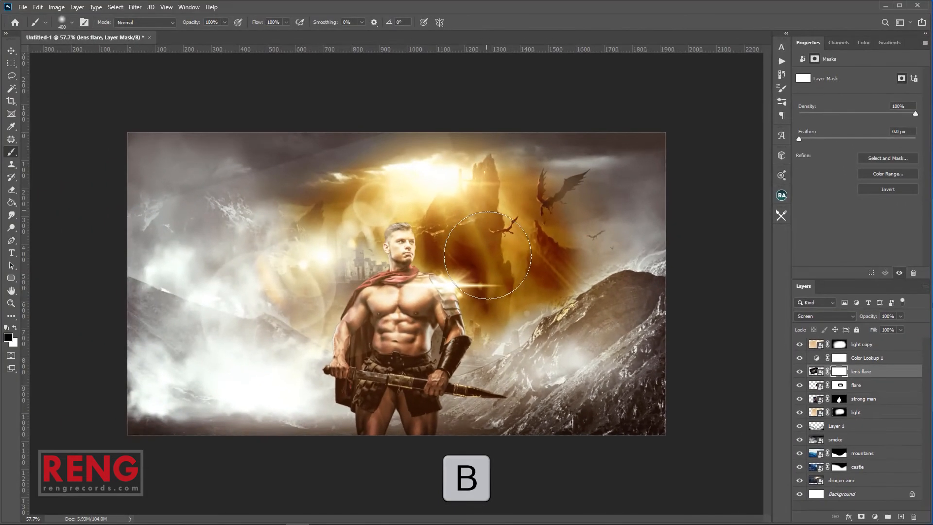
Paint black on the lens flare mask to erase its upper sky glow, then deselect
{"action": "mouse_move", "coordinate": [481, 165]}
{"action": "left_mouse_down"}
{"action": "mouse_move", "coordinate": [422, 115]}
{"action": "mouse_move", "coordinate": [321, 155]}
{"action": "left_mouse_up"}
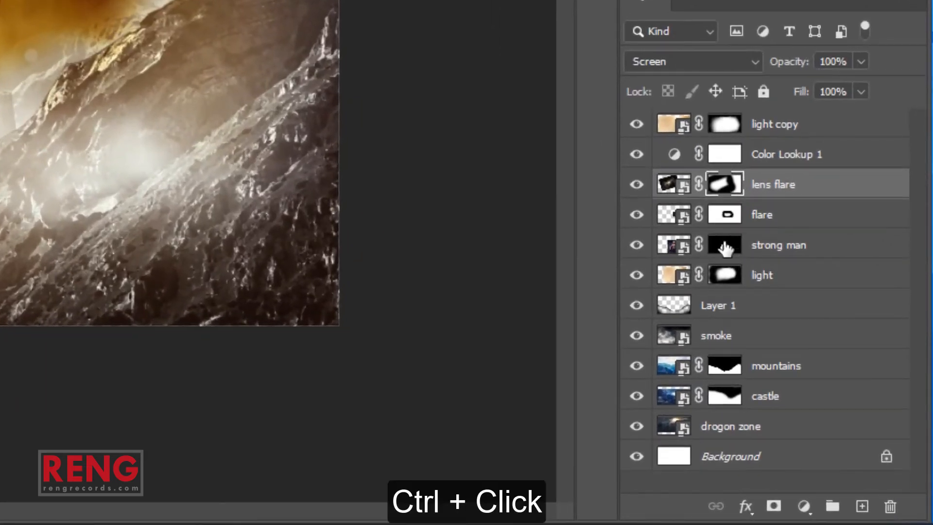
{"action": "key", "text": "b"}
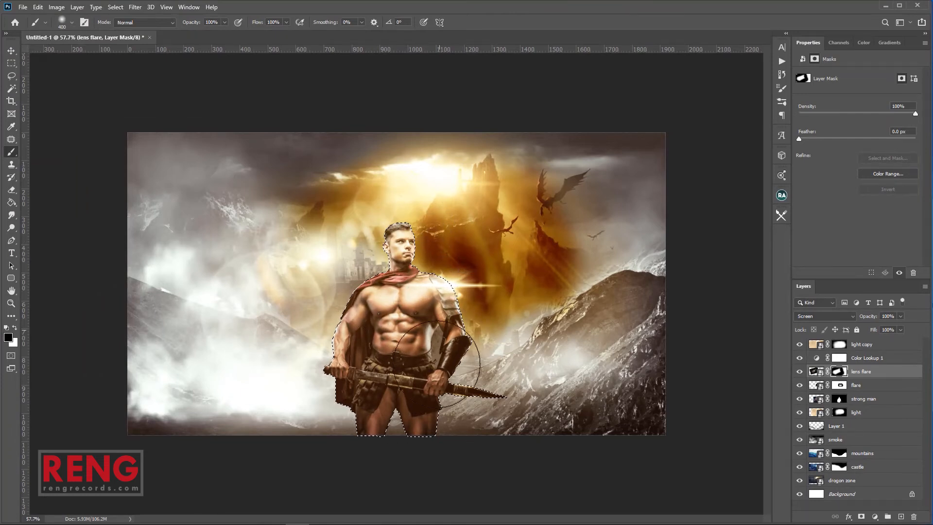
{"action": "key", "text": "m"}
{"action": "key", "text": "ctrl+d"}
{"action": "key", "text": "z"}
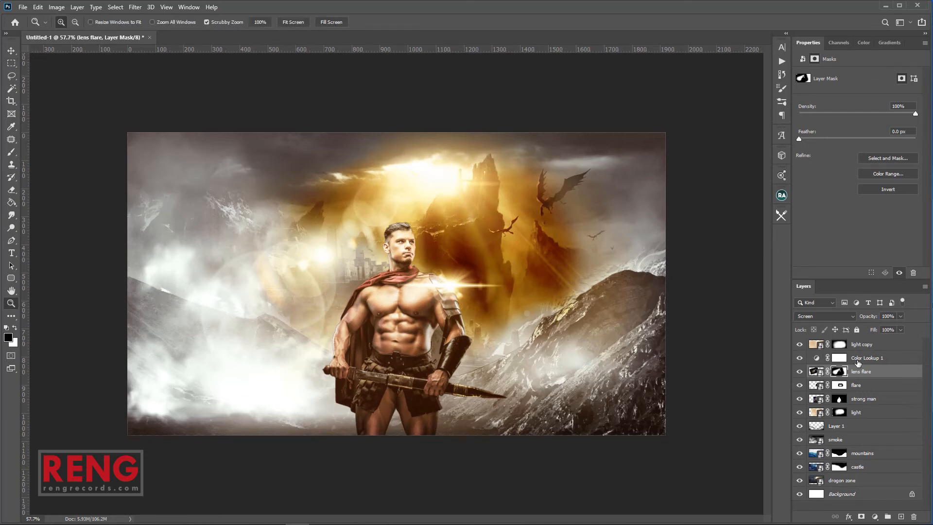
{"action": "left_click", "coordinate": [860, 345]}
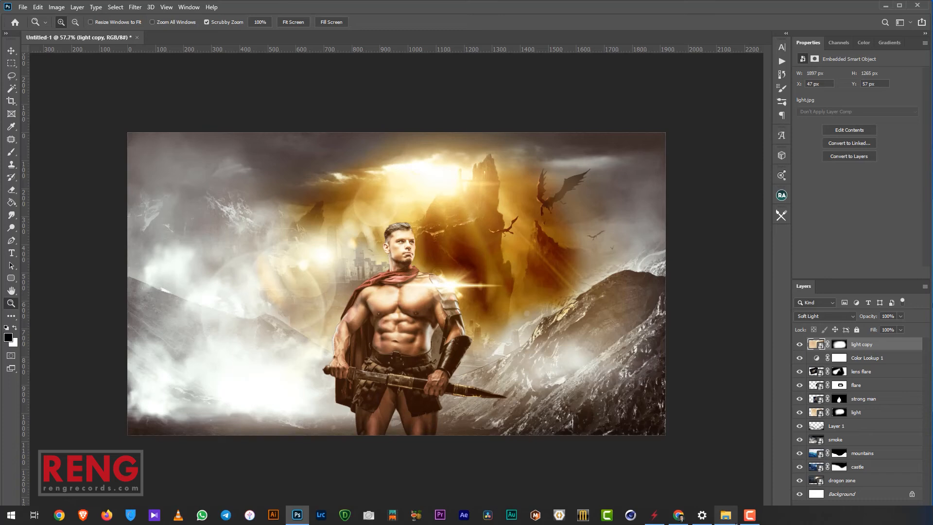
Place the particle image from the source folder, centred and stretched slightly wider over the canvas
{"action": "left_click", "coordinate": [726, 515]}
{"action": "left_click_drag", "start_coordinate": [377, 353], "coordinate": [702, 335]}
{"action": "mouse_move", "coordinate": [607, 321]}
{"action": "left_mouse_down"}
{"action": "mouse_move", "coordinate": [615, 320]}
{"action": "mouse_move", "coordinate": [605, 324]}
{"action": "left_mouse_up"}
{"action": "mouse_move", "coordinate": [665, 282]}
{"action": "left_mouse_down"}
{"action": "mouse_move", "coordinate": [679, 286]}
{"action": "mouse_move", "coordinate": [670, 286]}
{"action": "left_mouse_up"}
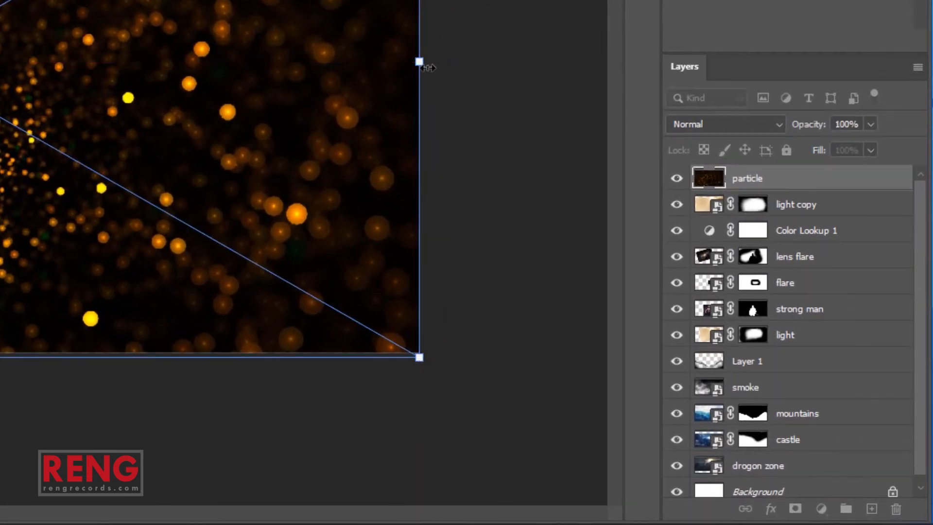
{"action": "key", "text": "Return"}
Blend the particle layer in Screen mode, nudge it slightly and add a layer mask
{"action": "left_click", "coordinate": [743, 124]}
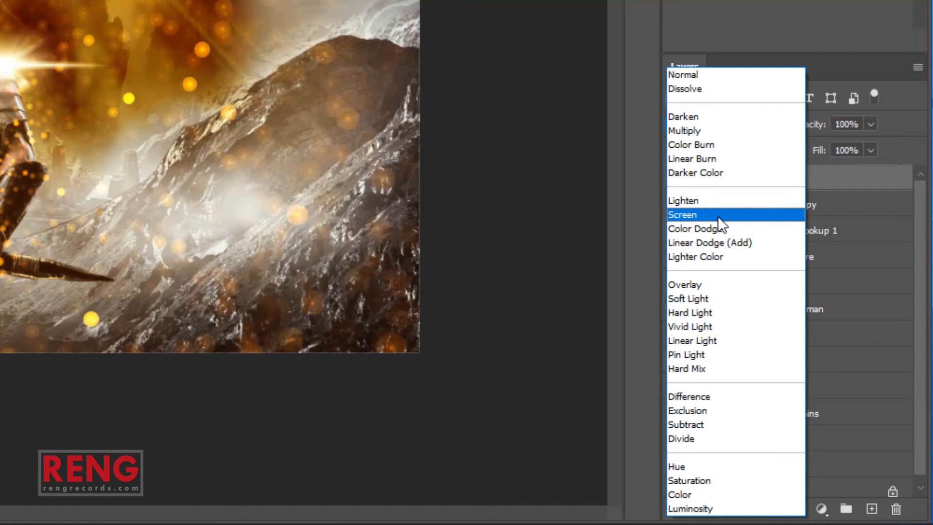
{"action": "left_click", "coordinate": [718, 215]}
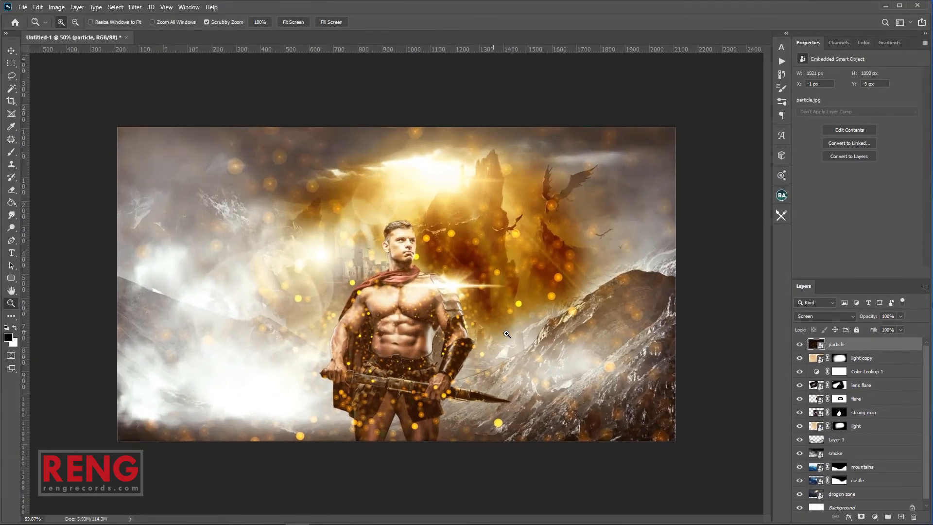
{"action": "key", "text": "v"}
{"action": "mouse_move", "coordinate": [543, 276]}
{"action": "left_mouse_down"}
{"action": "mouse_move", "coordinate": [543, 310]}
{"action": "mouse_move", "coordinate": [527, 275]}
{"action": "left_mouse_up"}
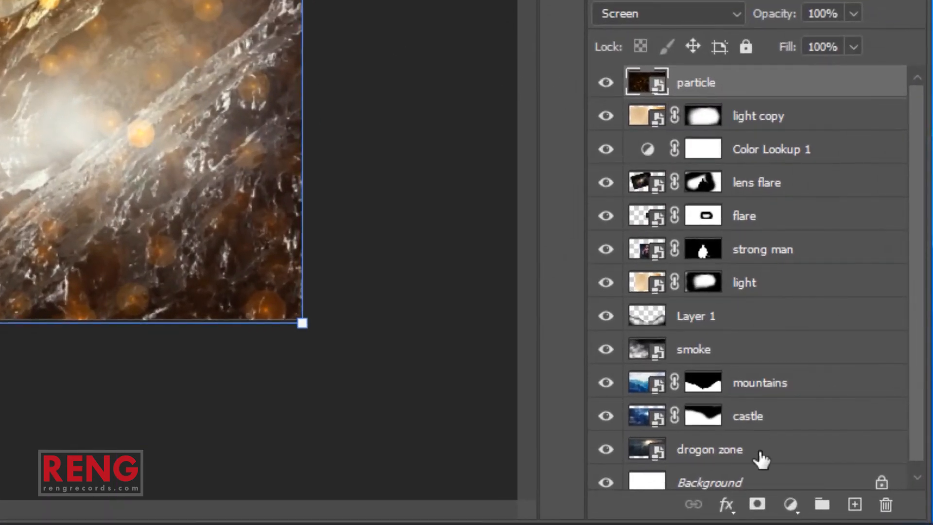
{"action": "left_click", "coordinate": [757, 504]}
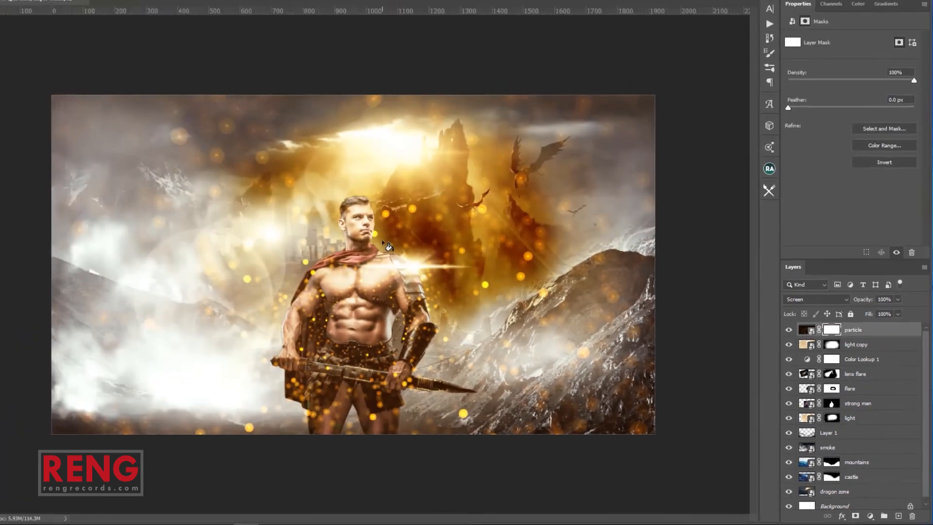
{"action": "key", "text": "g"}
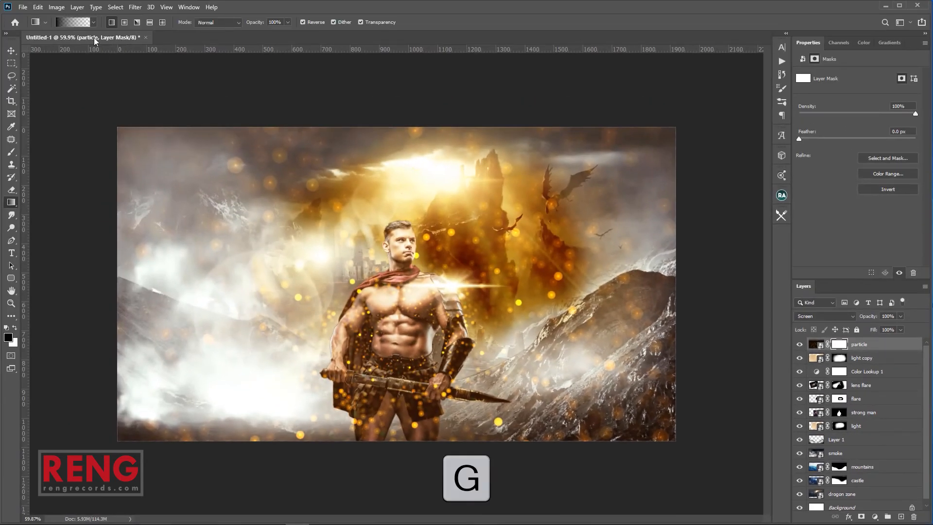
Drag an upward black-to-white gradient on the particle mask, then change the particle blend mode to Overlay
{"action": "left_click_drag", "start_coordinate": [405, 389], "coordinate": [407, 189]}
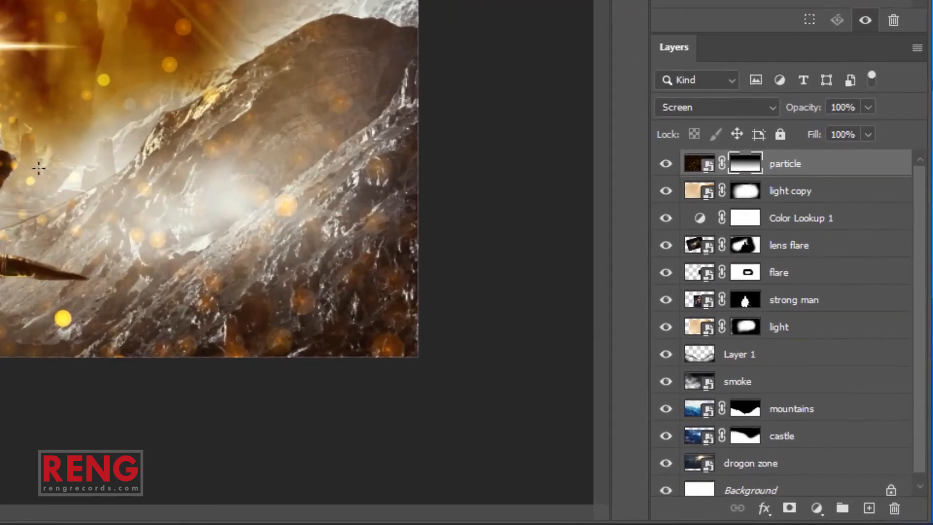
{"action": "key", "text": "b"}
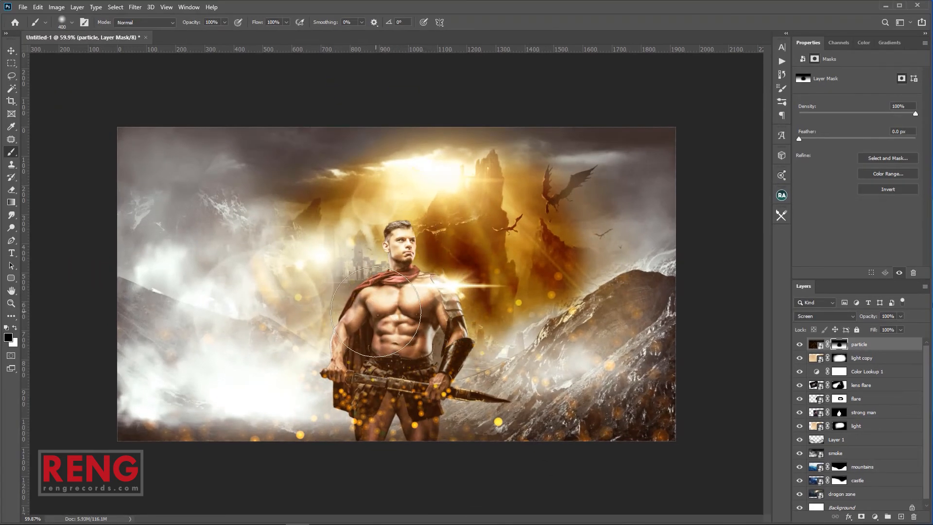
{"action": "scroll", "coordinate": [433, 315], "scroll_direction": "up", "scroll_amount": 2}
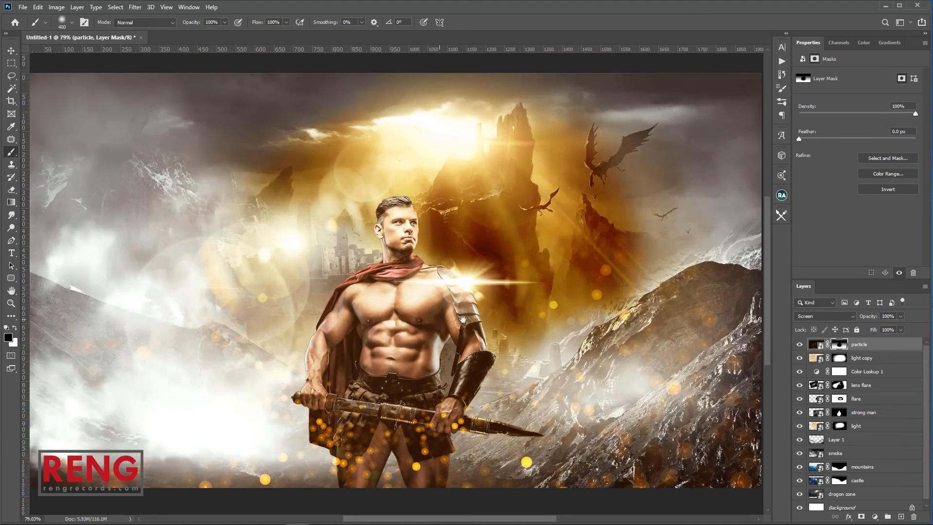
{"action": "left_click_drag", "start_coordinate": [463, 318], "coordinate": [484, 284]}
{"action": "scroll", "coordinate": [483, 301], "scroll_direction": "down", "scroll_amount": 1}
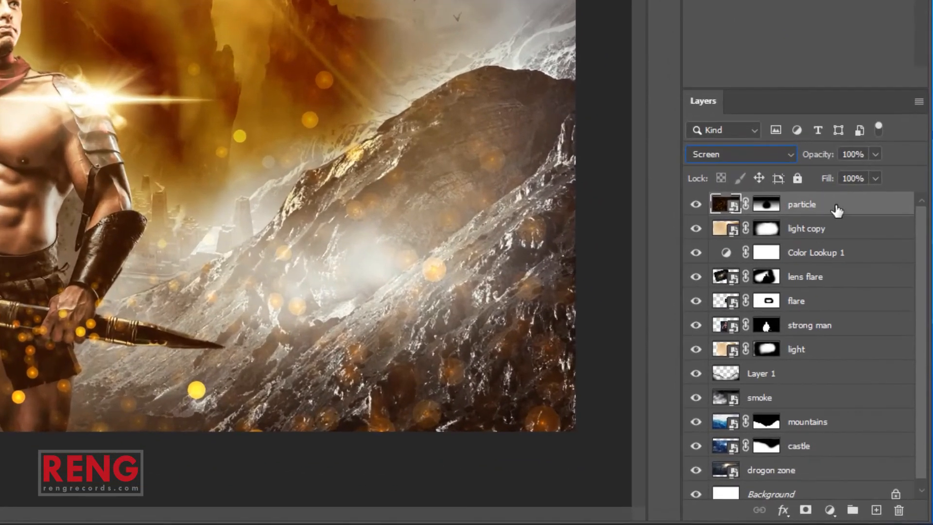
{"action": "left_click", "coordinate": [746, 156]}
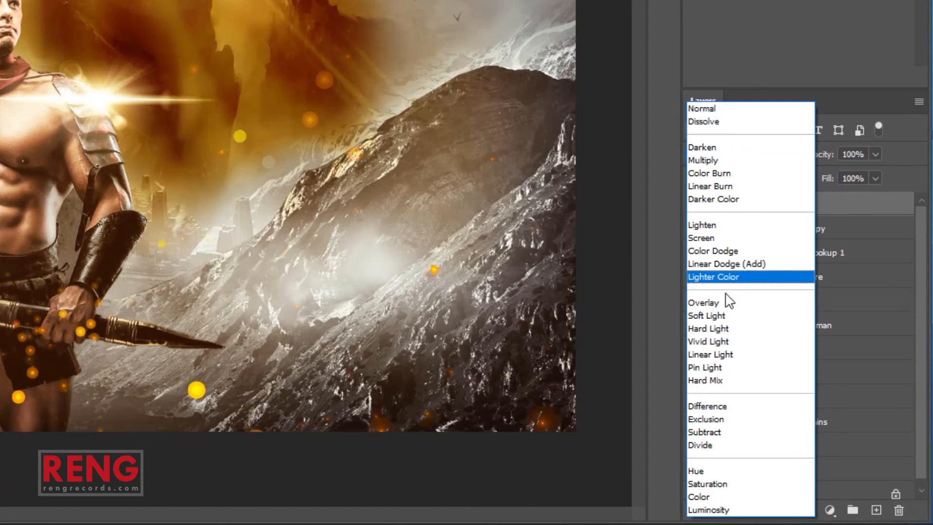
{"action": "left_click", "coordinate": [727, 303]}
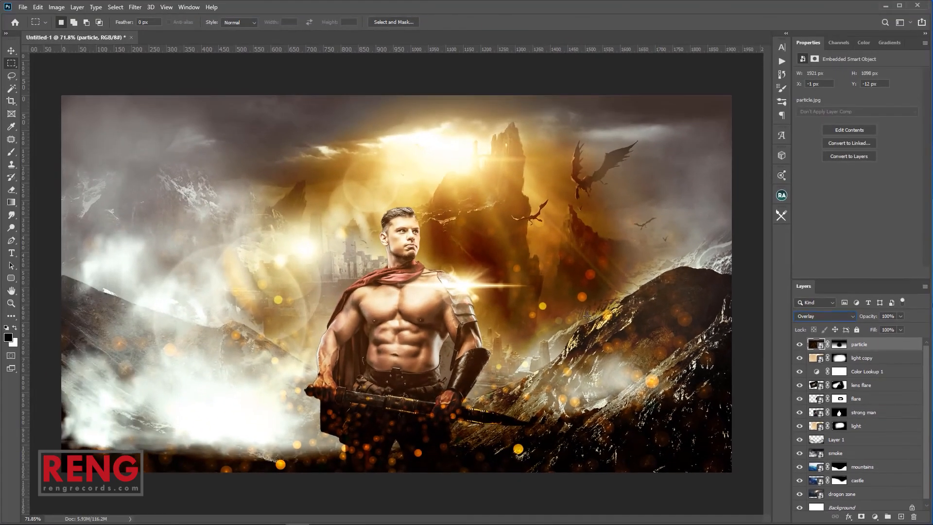
Zoom out and toggle the light copy, lens flare and flare layers to compare their effect
{"action": "key", "text": "z"}
{"action": "left_click_drag", "start_coordinate": [544, 307], "coordinate": [525, 305]}
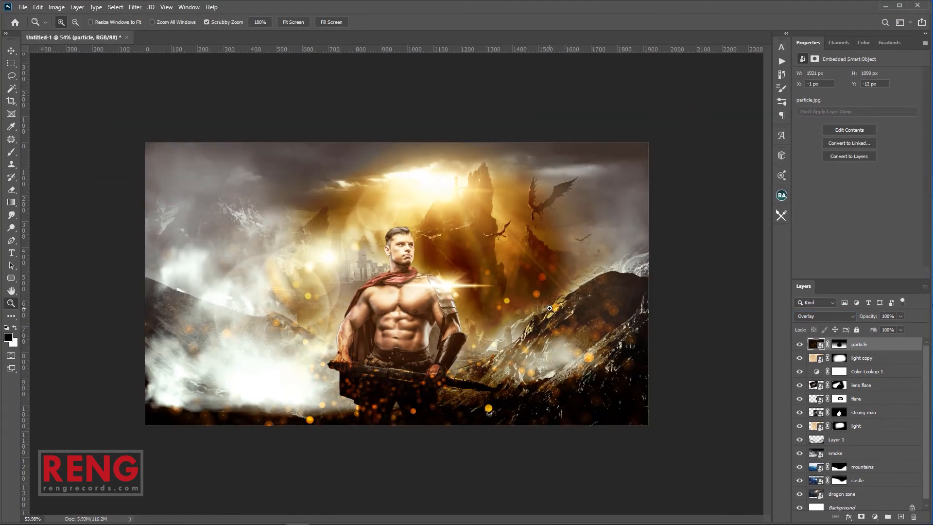
{"action": "left_click", "coordinate": [799, 358]}
{"action": "left_click", "coordinate": [799, 358]}
{"action": "left_click", "coordinate": [800, 385]}
{"action": "left_click", "coordinate": [799, 385]}
{"action": "left_click", "coordinate": [799, 398]}
{"action": "left_click", "coordinate": [799, 399]}
Scale the flare layer down to 63.69% and move it right and down
{"action": "left_click", "coordinate": [856, 398]}
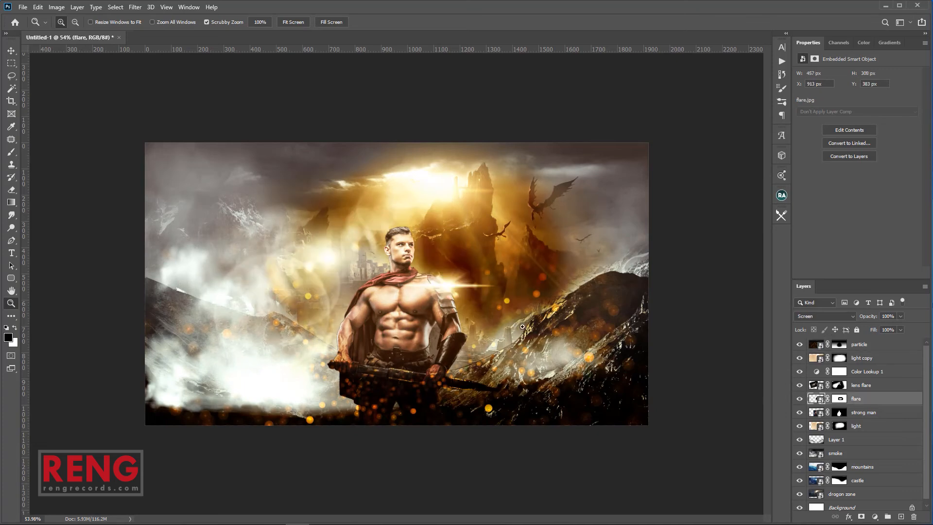
{"action": "left_click_drag", "start_coordinate": [459, 314], "coordinate": [464, 307]}
{"action": "key", "text": "v"}
{"action": "left_click_drag", "start_coordinate": [548, 341], "coordinate": [484, 297]}
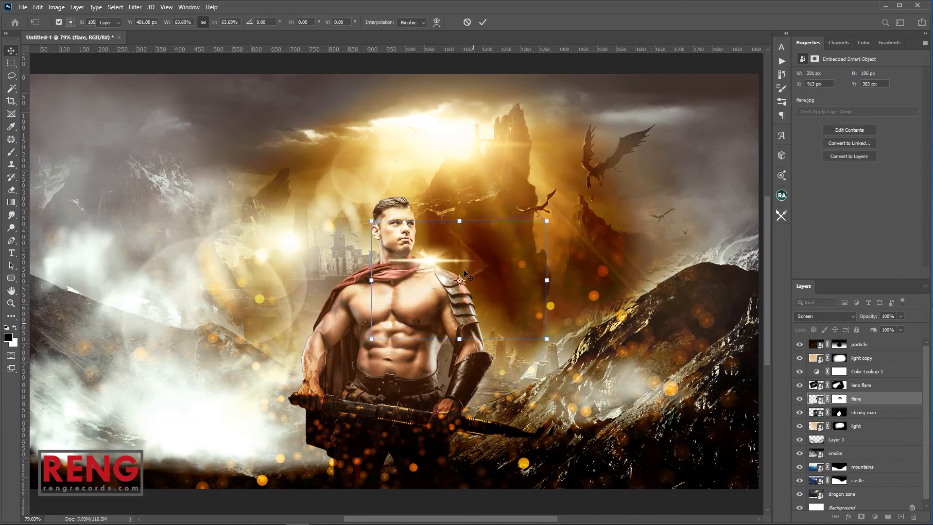
{"action": "key", "text": "Return"}
{"action": "left_click_drag", "start_coordinate": [464, 267], "coordinate": [396, 290]}
Duplicate the flare as 'flare copy' and paint black on its mask over the warrior's body
{"action": "key", "text": "ctrl+j"}
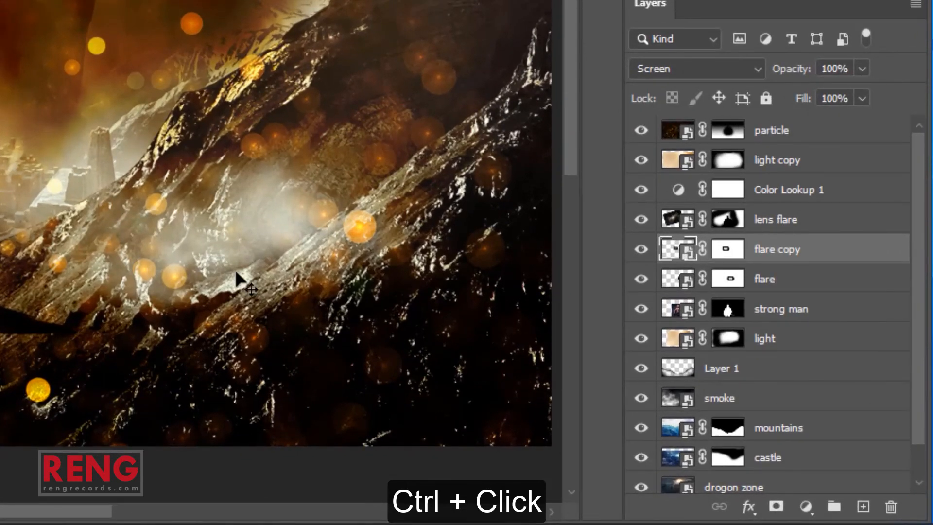
{"action": "left_click", "coordinate": [732, 222]}
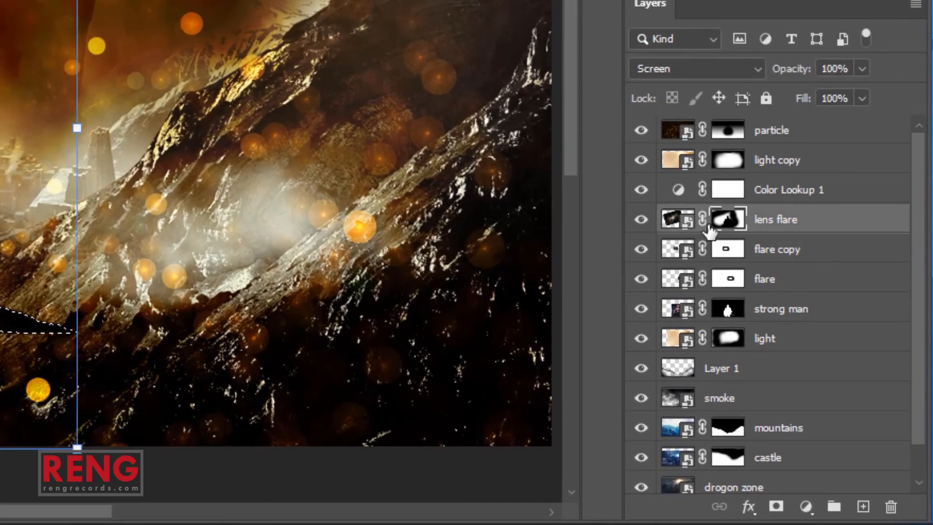
{"action": "left_click", "coordinate": [725, 250]}
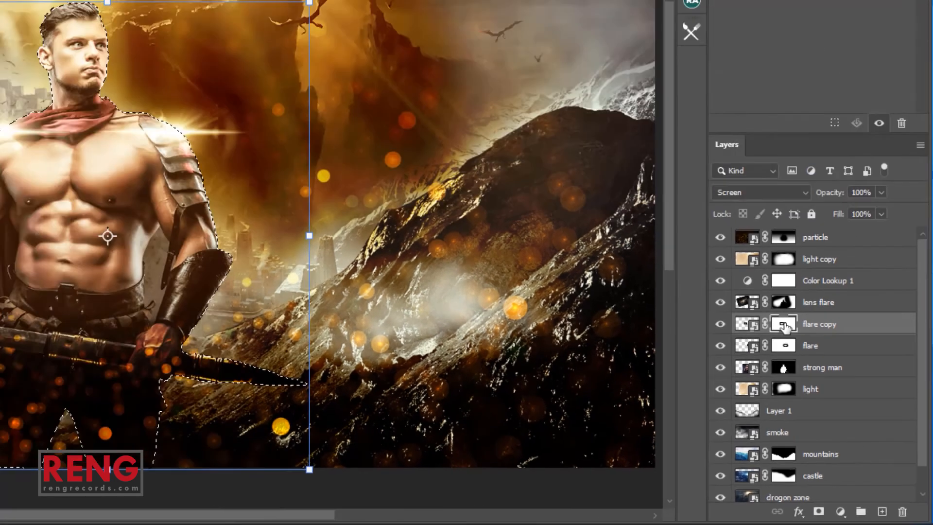
{"action": "key", "text": "b"}
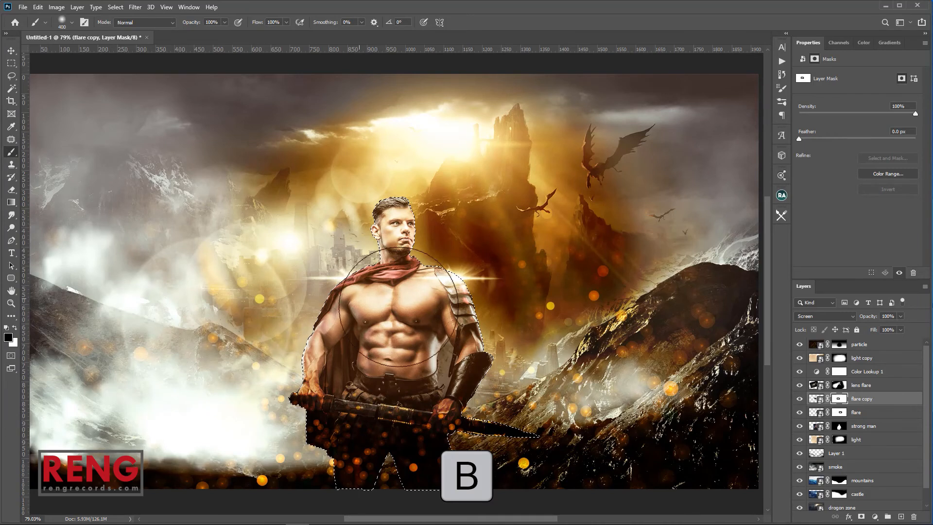
{"action": "mouse_move", "coordinate": [398, 307]}
{"action": "left_mouse_down"}
{"action": "mouse_move", "coordinate": [354, 309]}
{"action": "mouse_move", "coordinate": [383, 300]}
{"action": "left_mouse_up"}
Clear the selection, zoom out to the full image, and turn the lens flare layer back on
{"action": "key", "text": "m"}
{"action": "left_click", "coordinate": [534, 323]}
{"action": "key", "text": "z"}
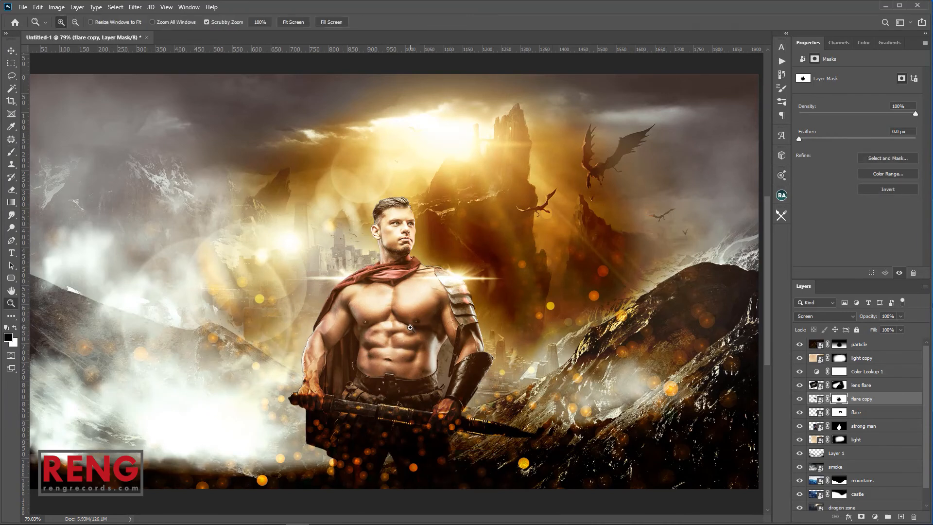
{"action": "left_click_drag", "start_coordinate": [534, 323], "coordinate": [410, 328]}
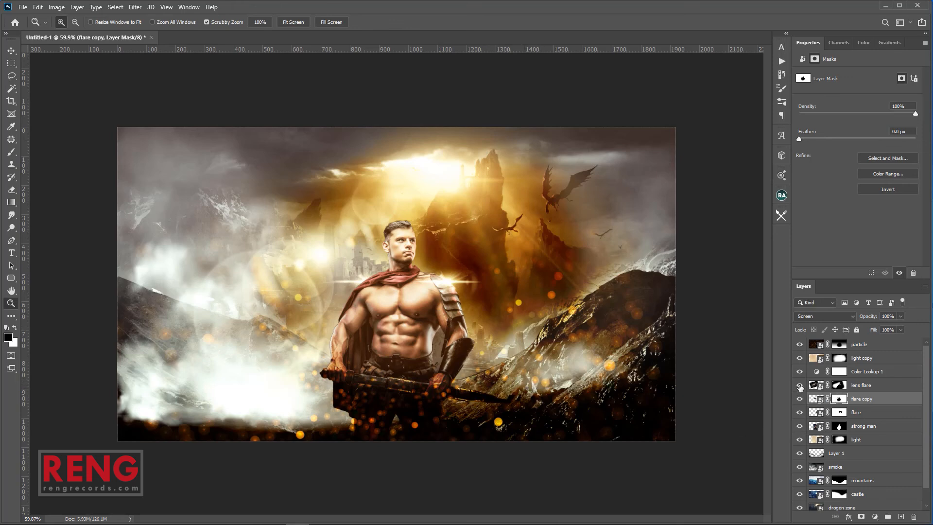
{"action": "left_click", "coordinate": [800, 387]}
{"action": "left_click", "coordinate": [800, 428]}
{"action": "left_click", "coordinate": [800, 428]}
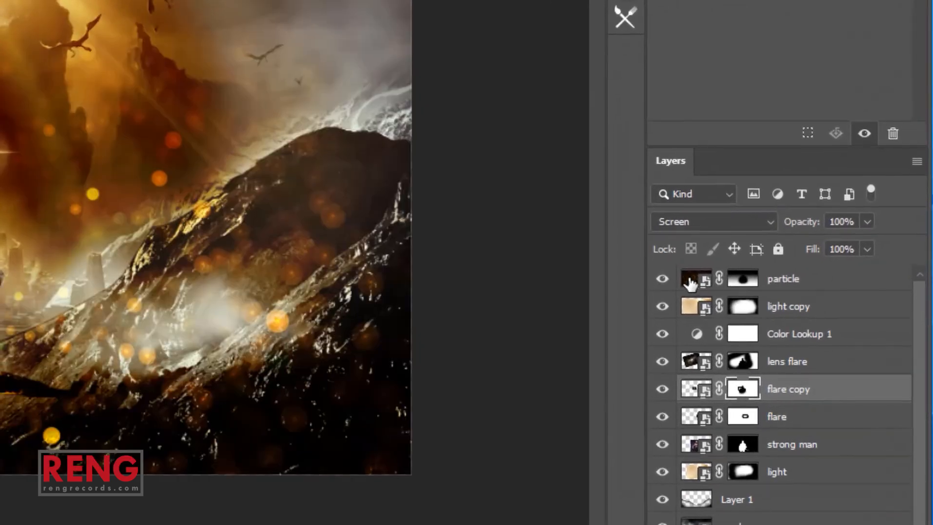
Apply a Gaussian Blur smart filter with a 2.9 px radius to the particle layer
{"action": "left_click", "coordinate": [817, 344]}
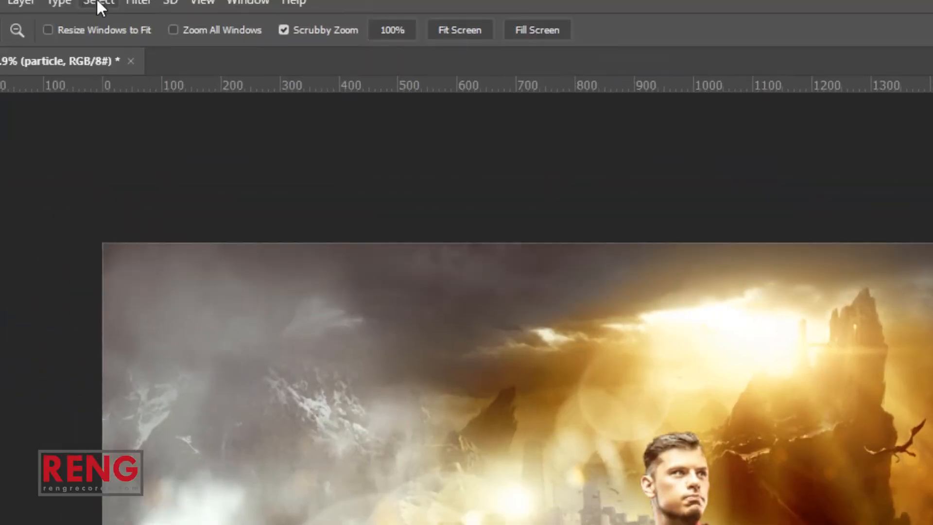
{"action": "left_click", "coordinate": [168, 15]}
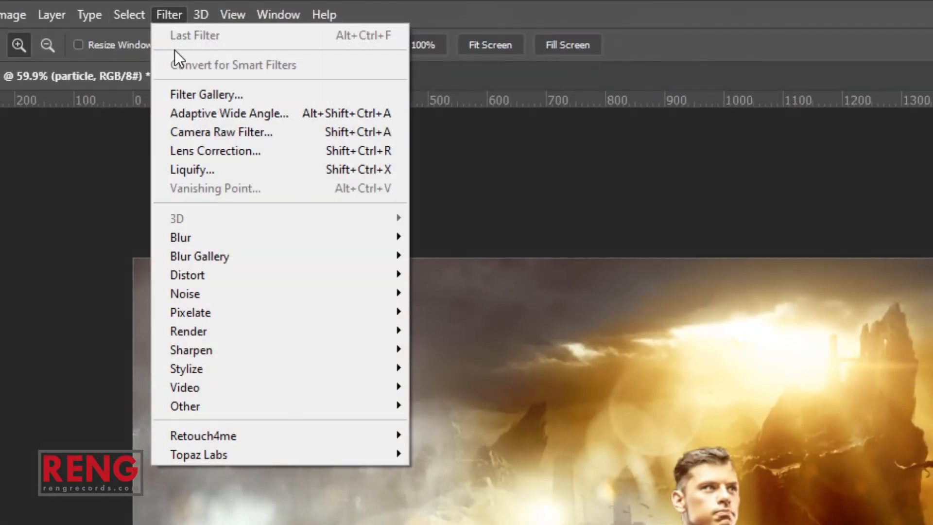
{"action": "mouse_move", "coordinate": [402, 234]}
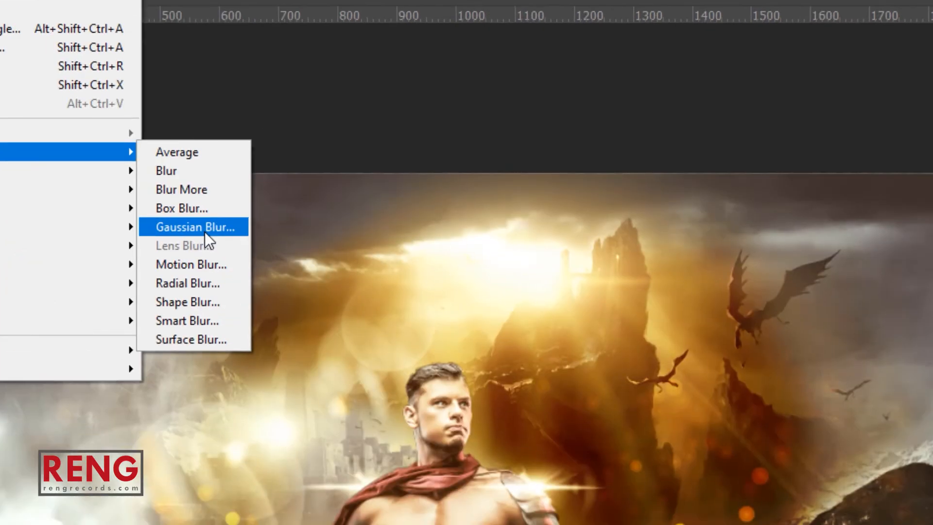
{"action": "left_click", "coordinate": [472, 314]}
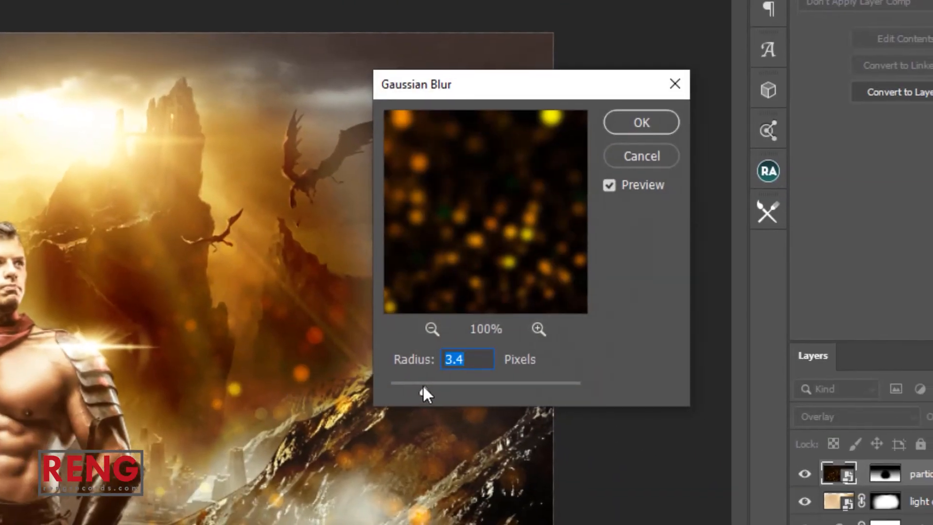
{"action": "left_click_drag", "start_coordinate": [440, 389], "coordinate": [421, 388]}
{"action": "left_click", "coordinate": [453, 391]}
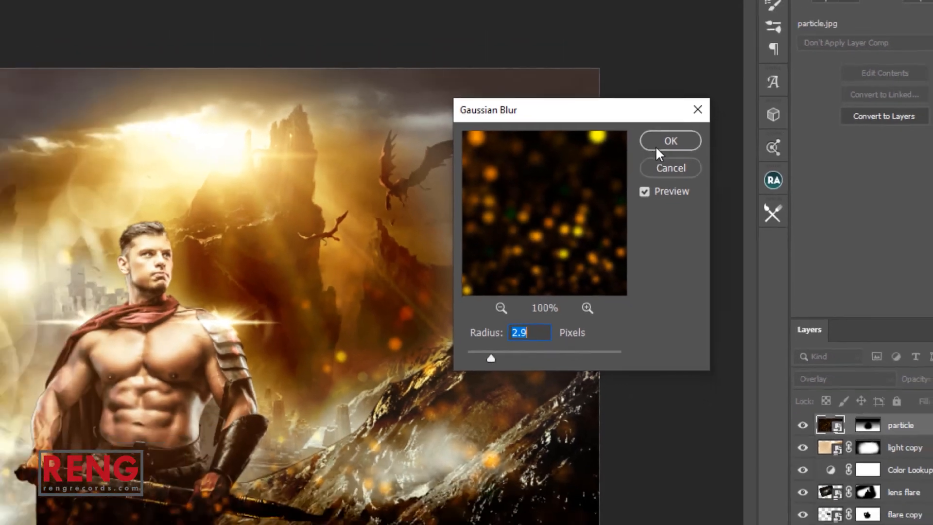
{"action": "left_click", "coordinate": [637, 128]}
{"action": "mouse_move", "coordinate": [440, 274]}
{"action": "left_mouse_down"}
{"action": "mouse_move", "coordinate": [478, 278]}
{"action": "mouse_move", "coordinate": [430, 281]}
{"action": "left_mouse_up"}
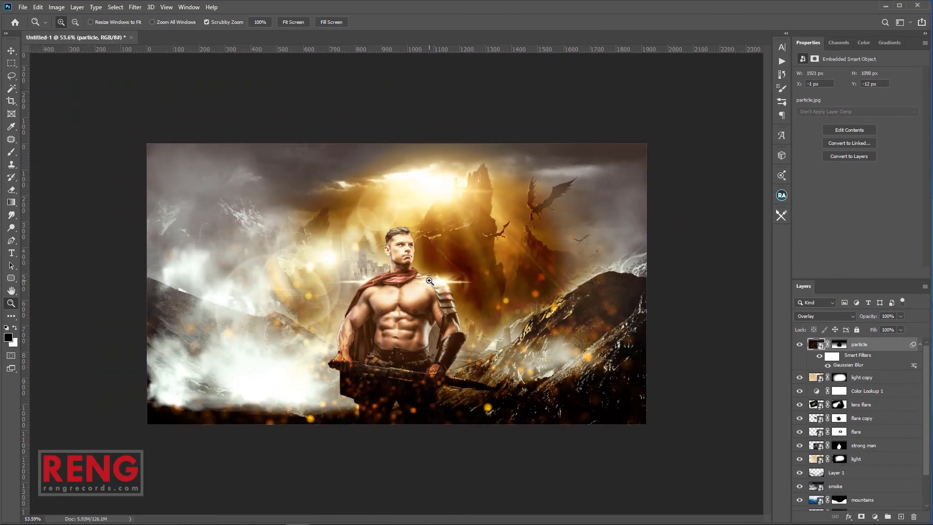
{"action": "key", "text": "ctrl+shift+n"}
Create Layer 2 and drag a dark radial gradient from the centre outward to vignette the edges
{"action": "key", "text": "Return"}
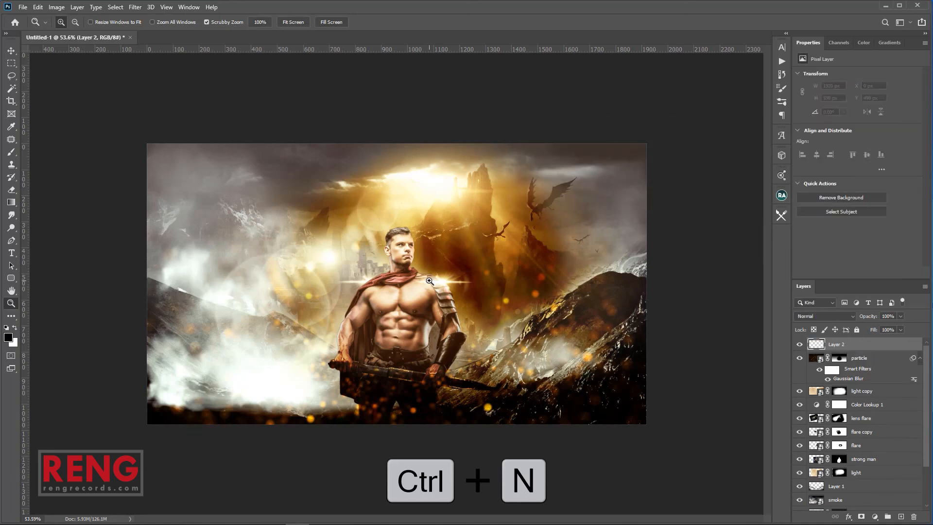
{"action": "key", "text": "g"}
{"action": "left_click_drag", "start_coordinate": [420, 286], "coordinate": [735, 105]}
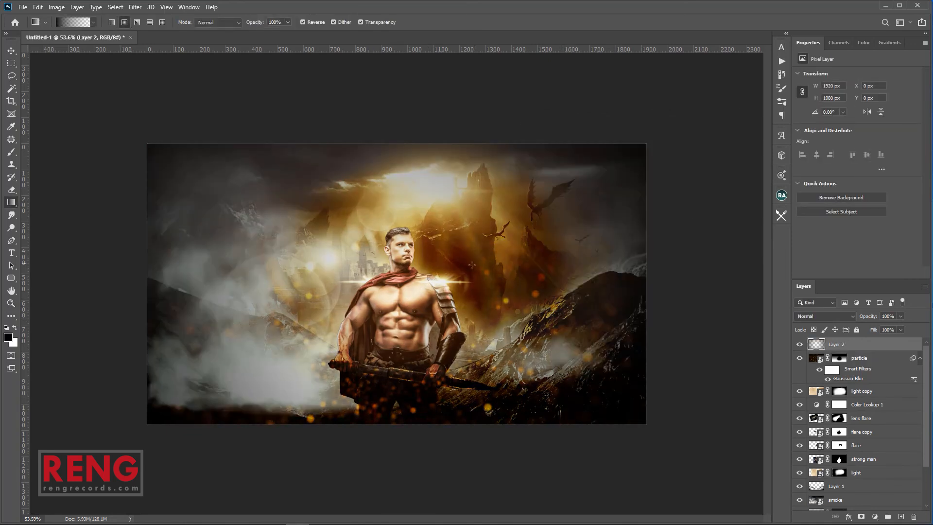
{"action": "key", "text": "z"}
{"action": "left_click_drag", "start_coordinate": [435, 282], "coordinate": [427, 281]}
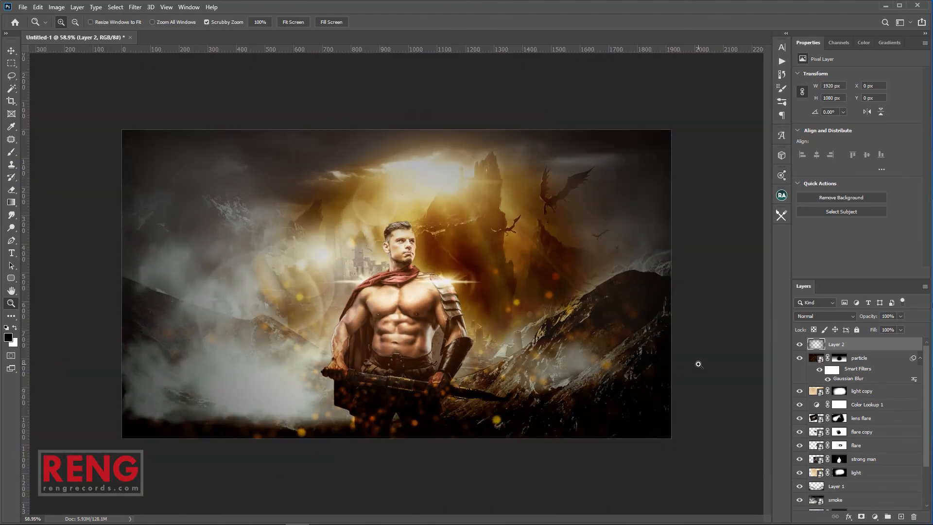
{"action": "key", "text": "m"}
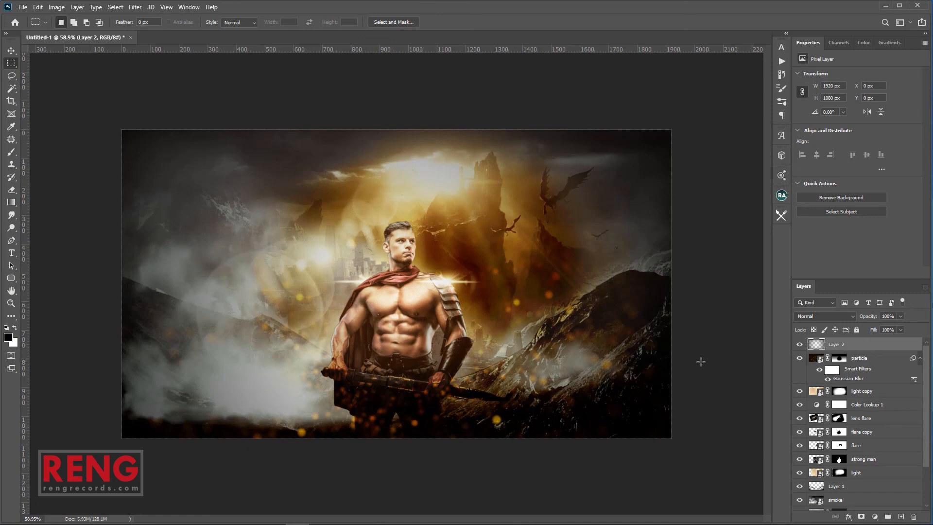